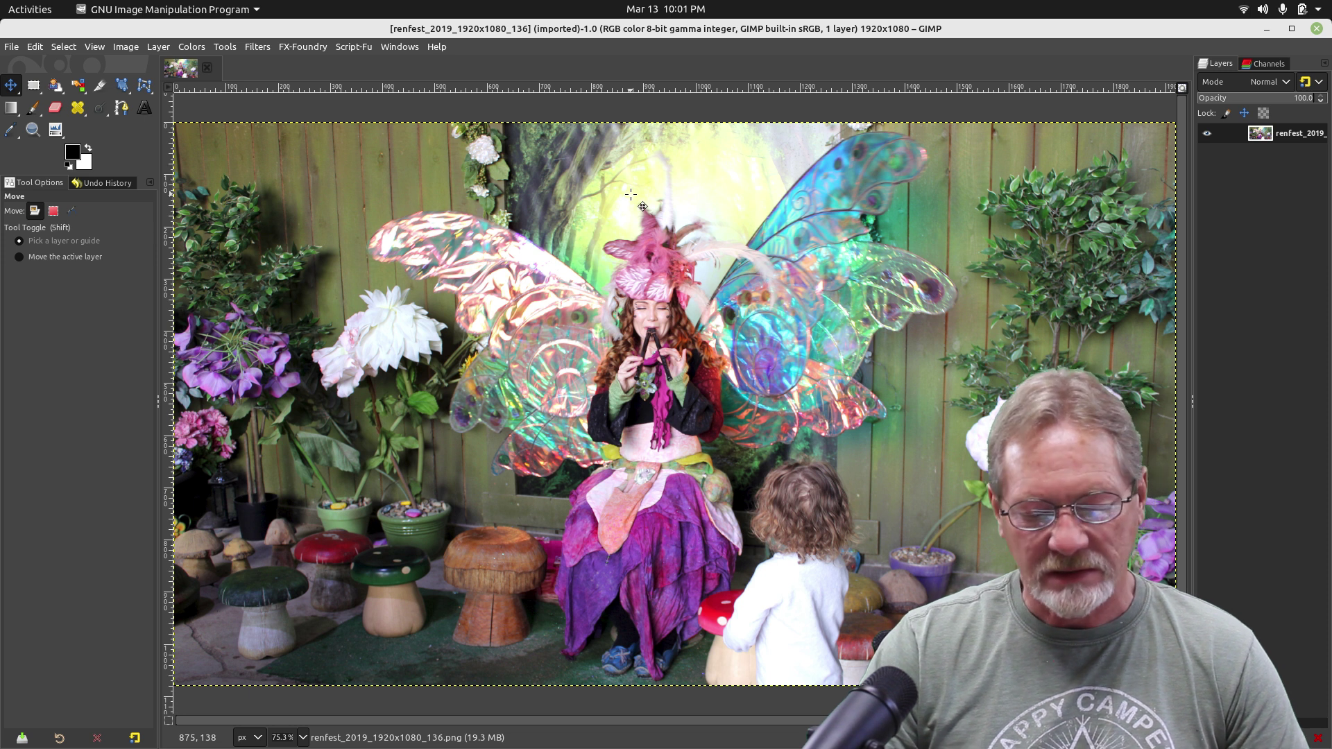
Turn off Single-Window Mode and fit the whole renfest photo in its window.
left_click(407, 46)
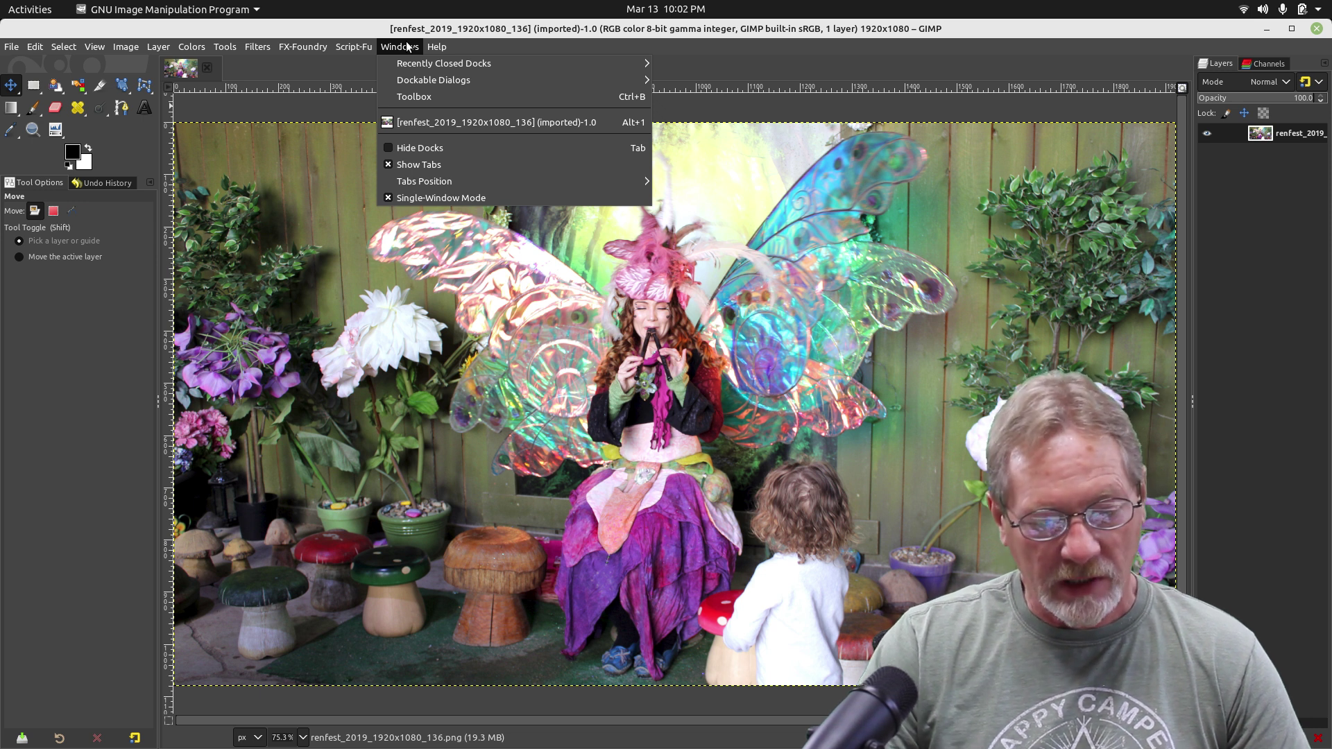
left_click(387, 197)
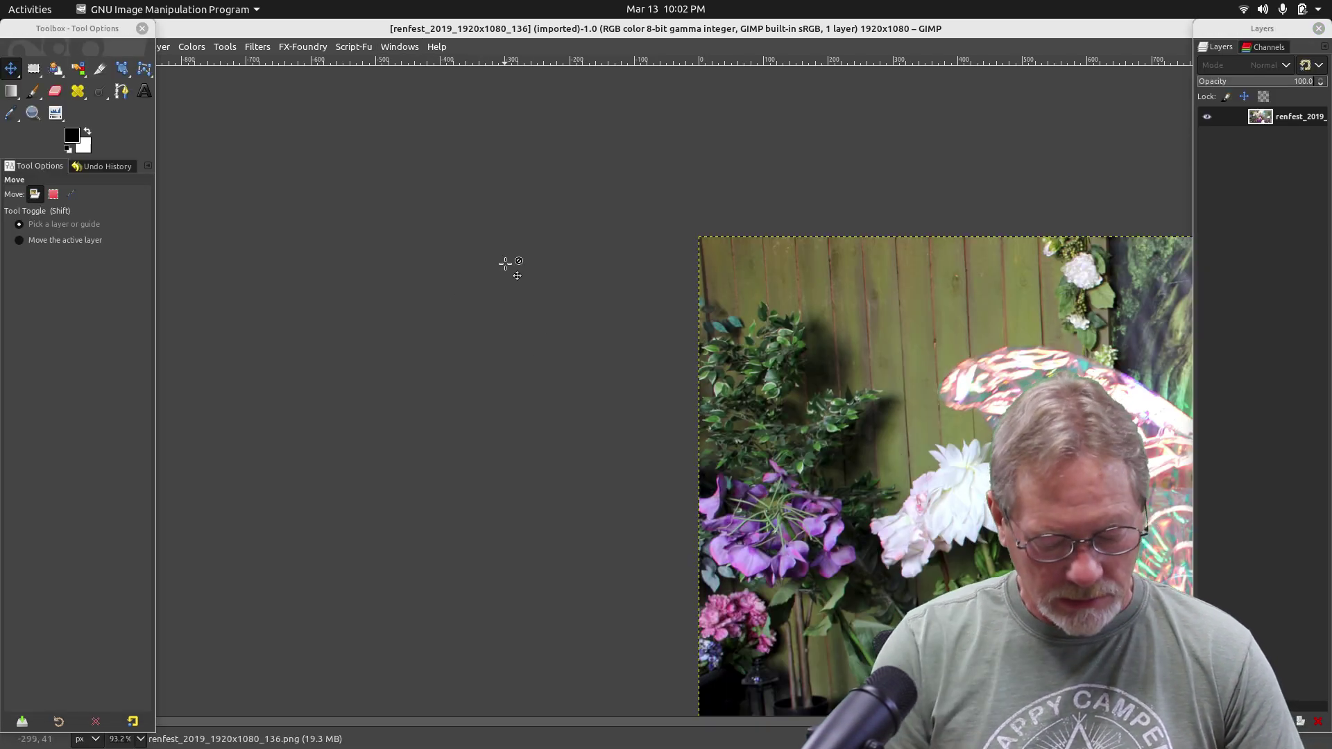
key("ctrl+shift")
key("ctrl+shift+j")
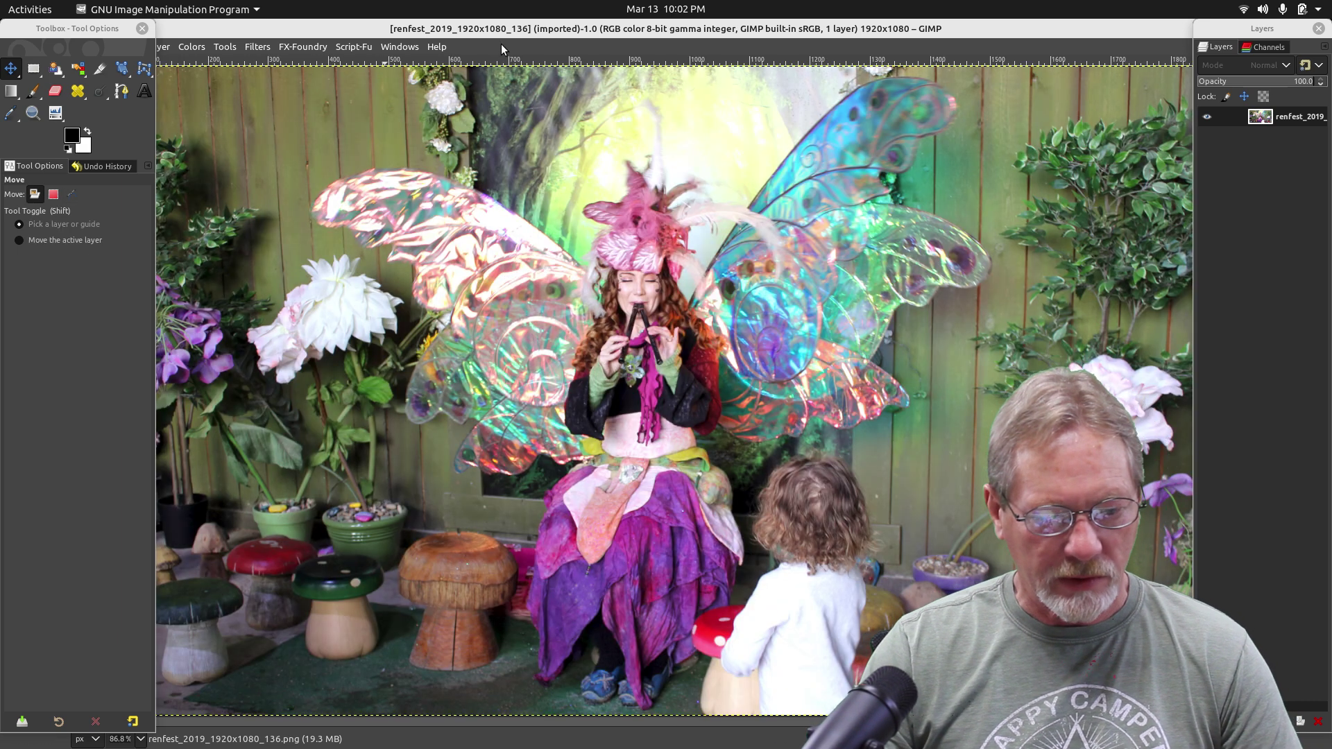
Reposition and resize the image, Layers and toolbox windows, glance at Channels, then refit the image.
left_click_drag(505, 29, 275, 59)
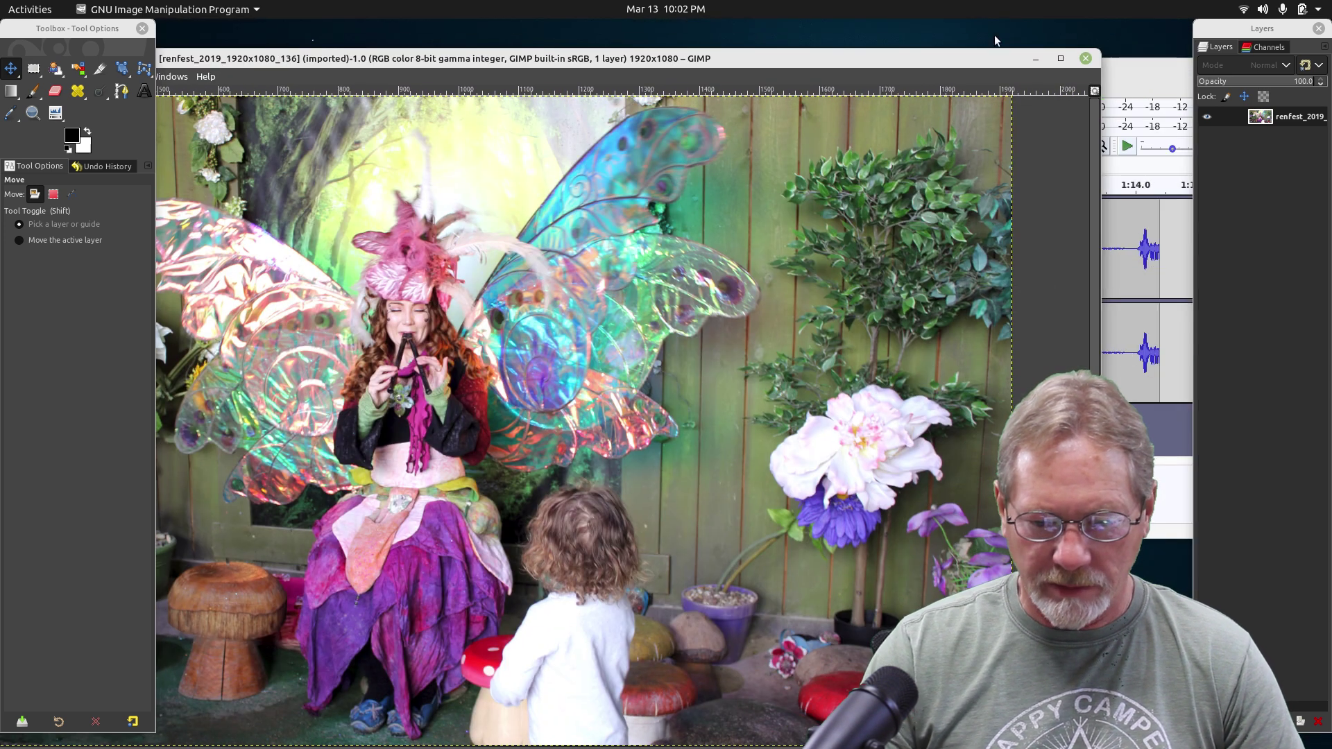
left_click_drag(1094, 55, 954, 36)
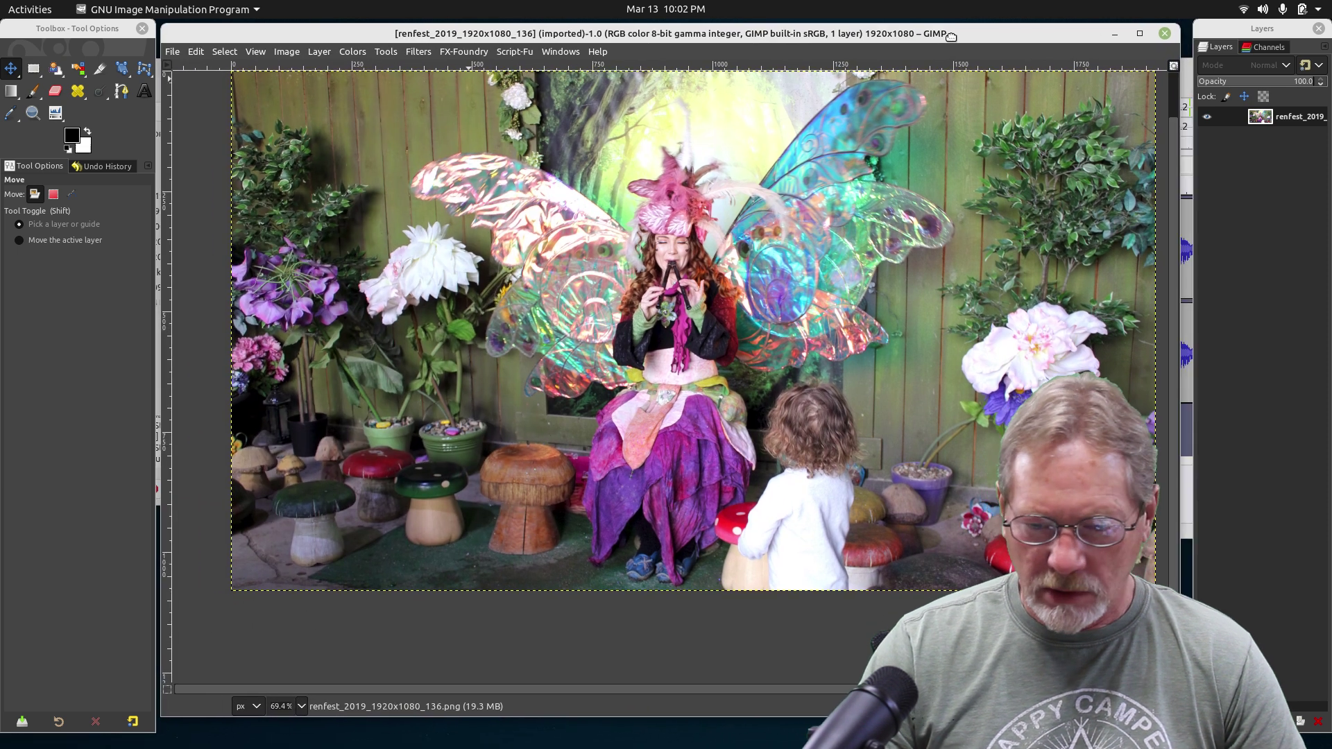
left_click_drag(1184, 716, 1186, 736)
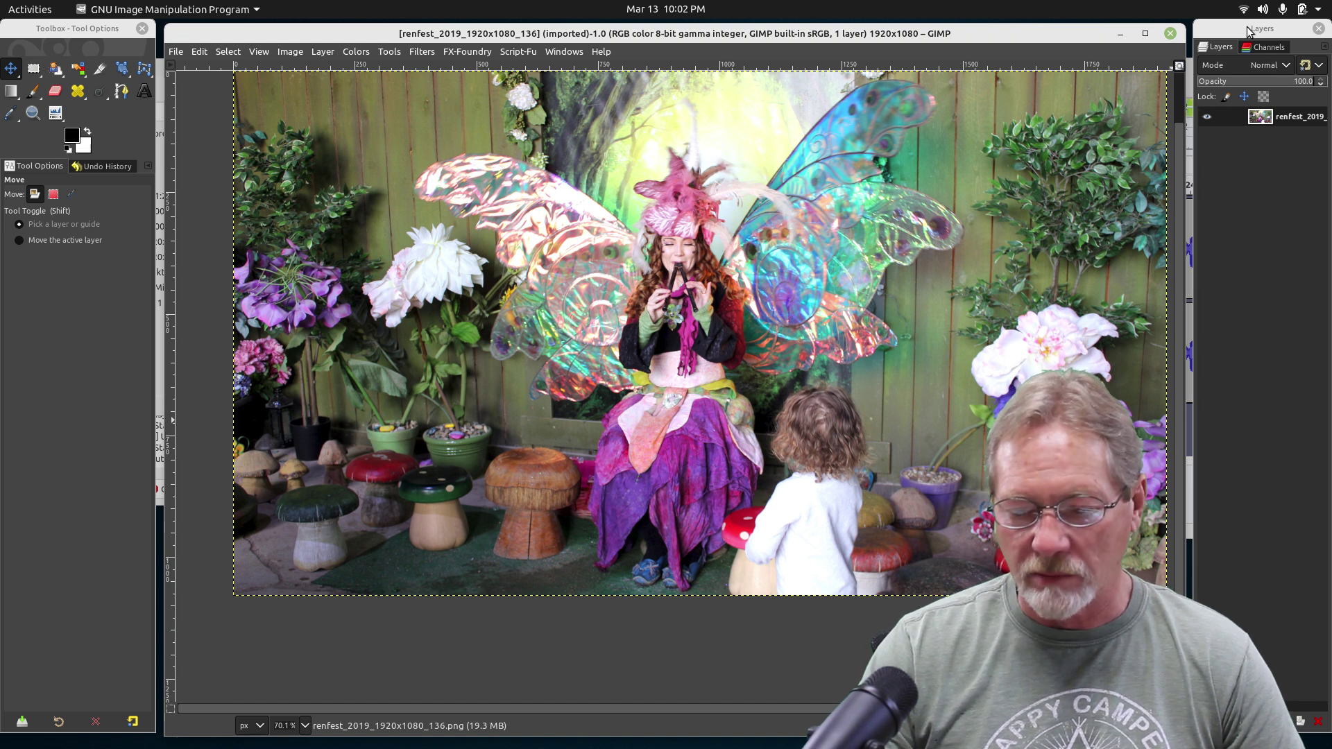
mouse_move(1249, 31)
left_mouse_down()
mouse_move(719, 44)
mouse_move(1247, 29)
left_mouse_up()
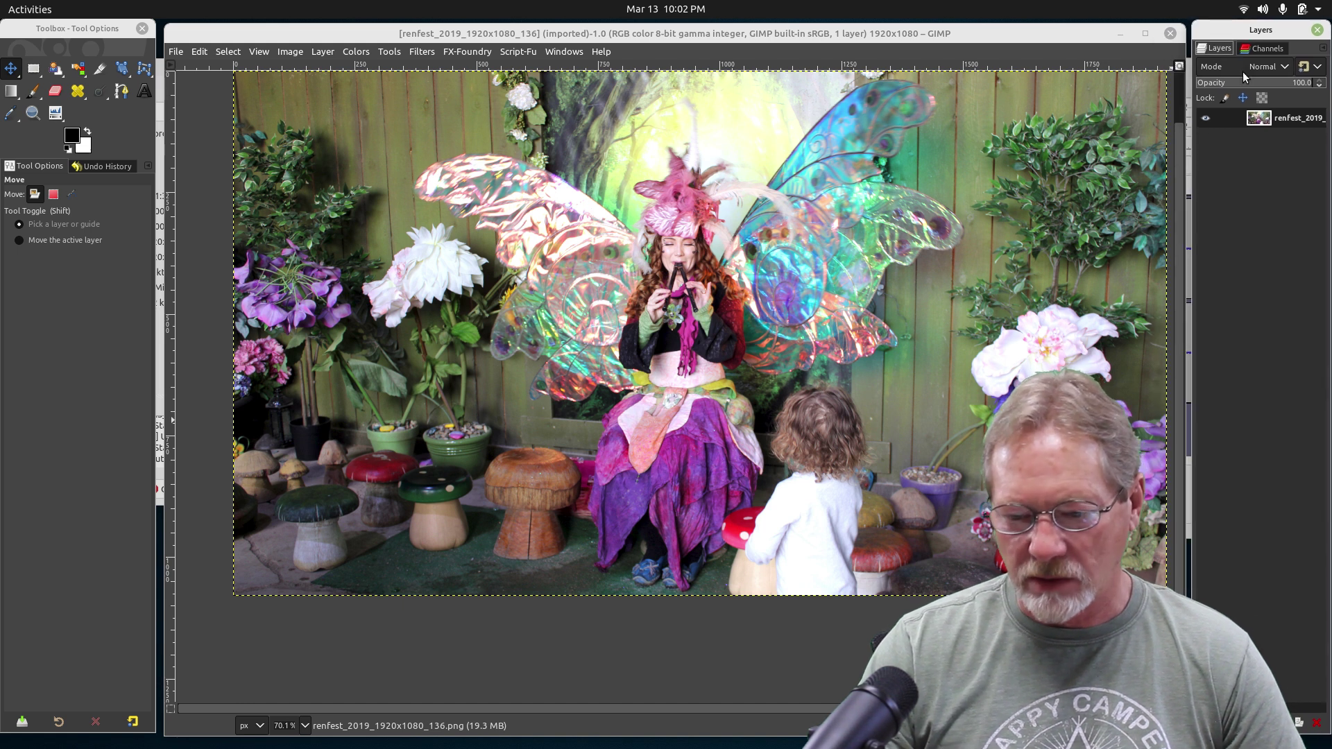
left_click(1259, 48)
left_click(1224, 49)
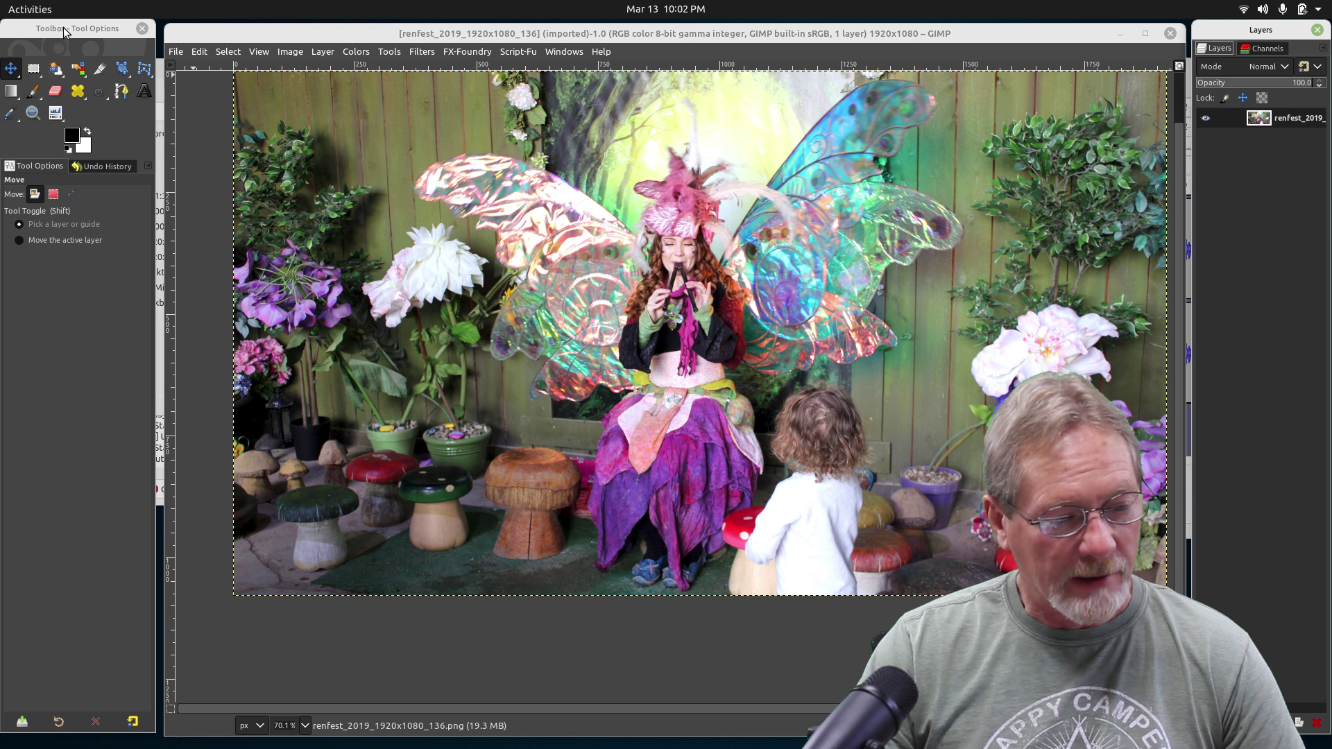
mouse_move(64, 47)
left_mouse_down()
mouse_move(87, 63)
mouse_move(601, 79)
mouse_move(119, 147)
mouse_move(67, 32)
left_mouse_up()
mouse_move(446, 38)
left_mouse_down()
mouse_move(376, 52)
mouse_move(530, 53)
mouse_move(441, 34)
mouse_move(538, 38)
mouse_move(441, 118)
mouse_move(481, 41)
mouse_move(446, 65)
mouse_move(445, 35)
left_mouse_up()
key("ctrl+shift+j")
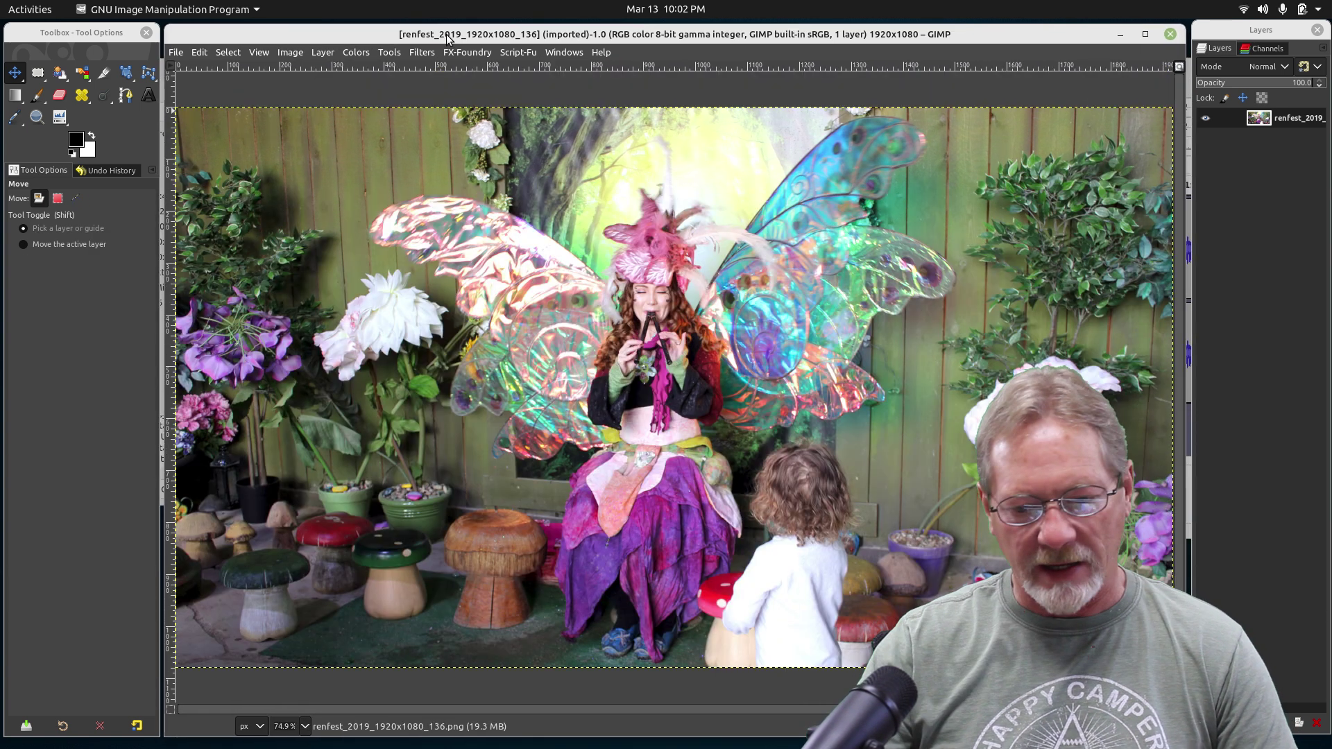
Open slide_gimp_customize_interface_1920x1080.png from the assets folder and shift its window slightly left.
left_click(177, 55)
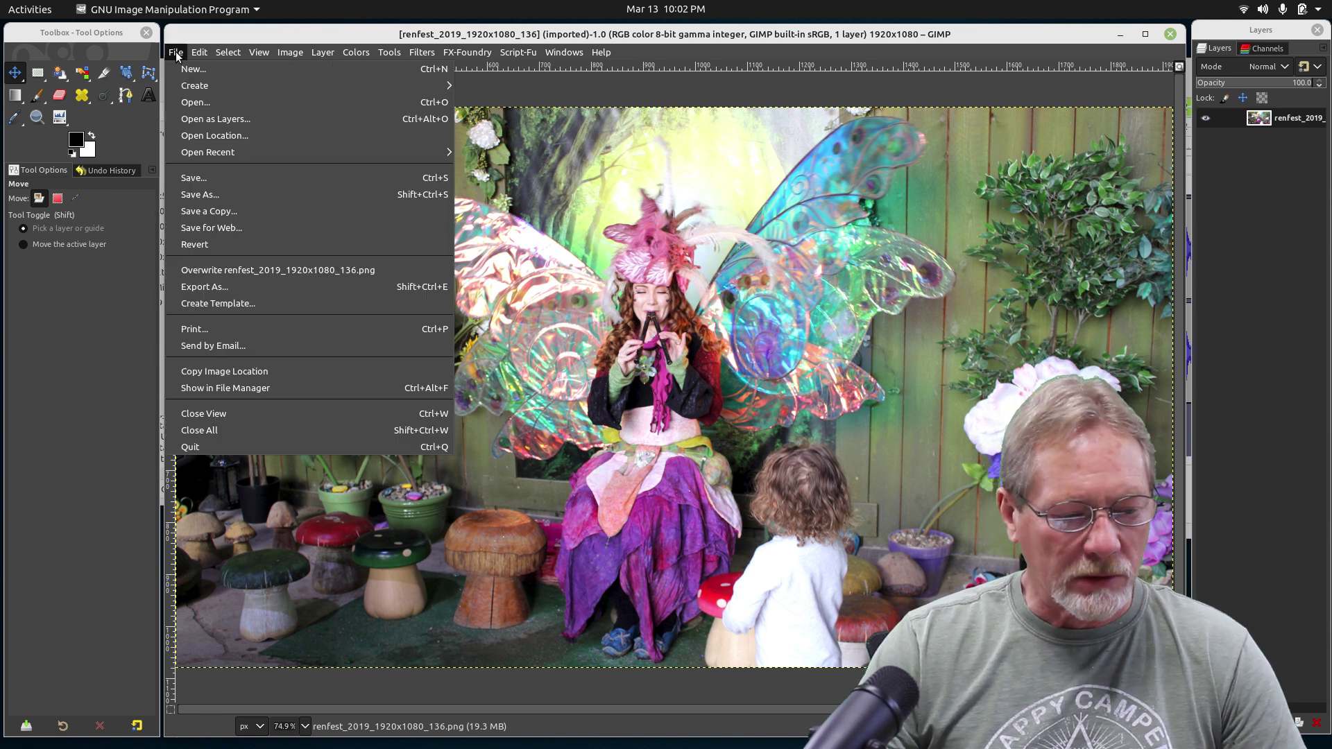
left_click(193, 99)
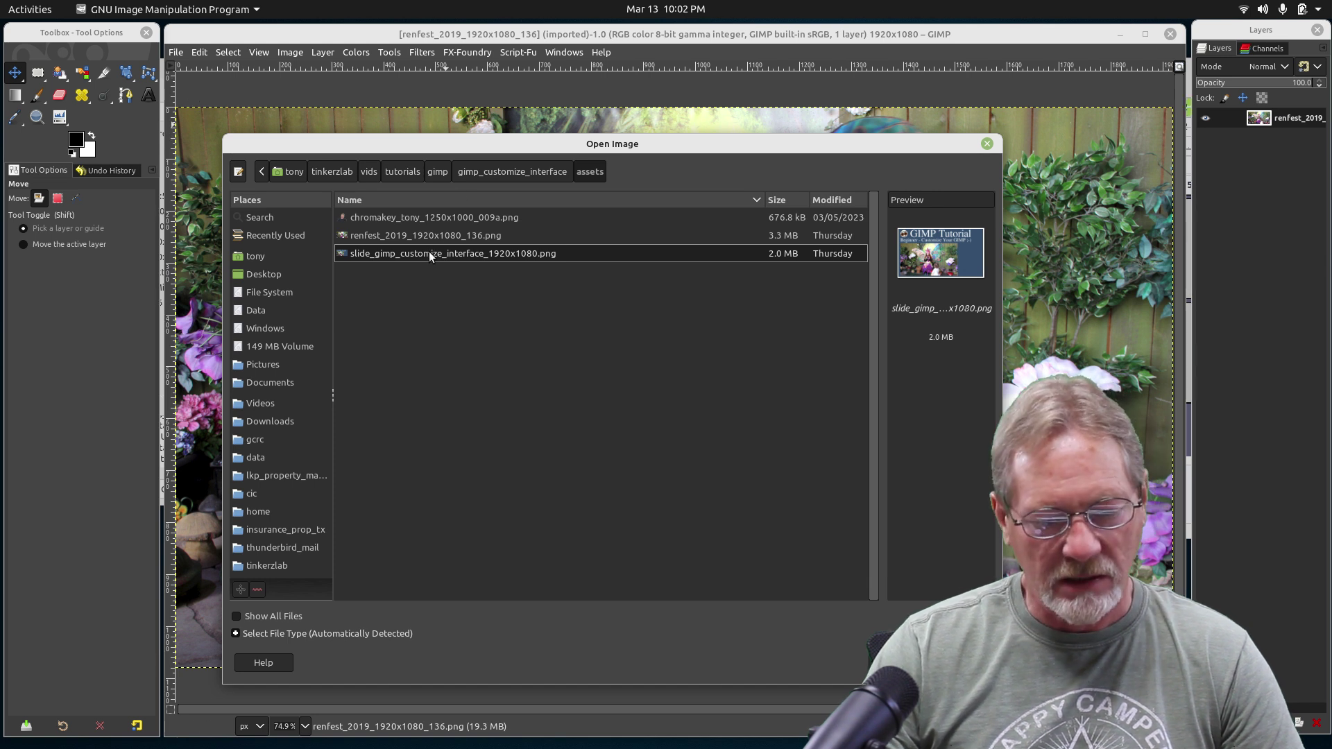
double_click(429, 253)
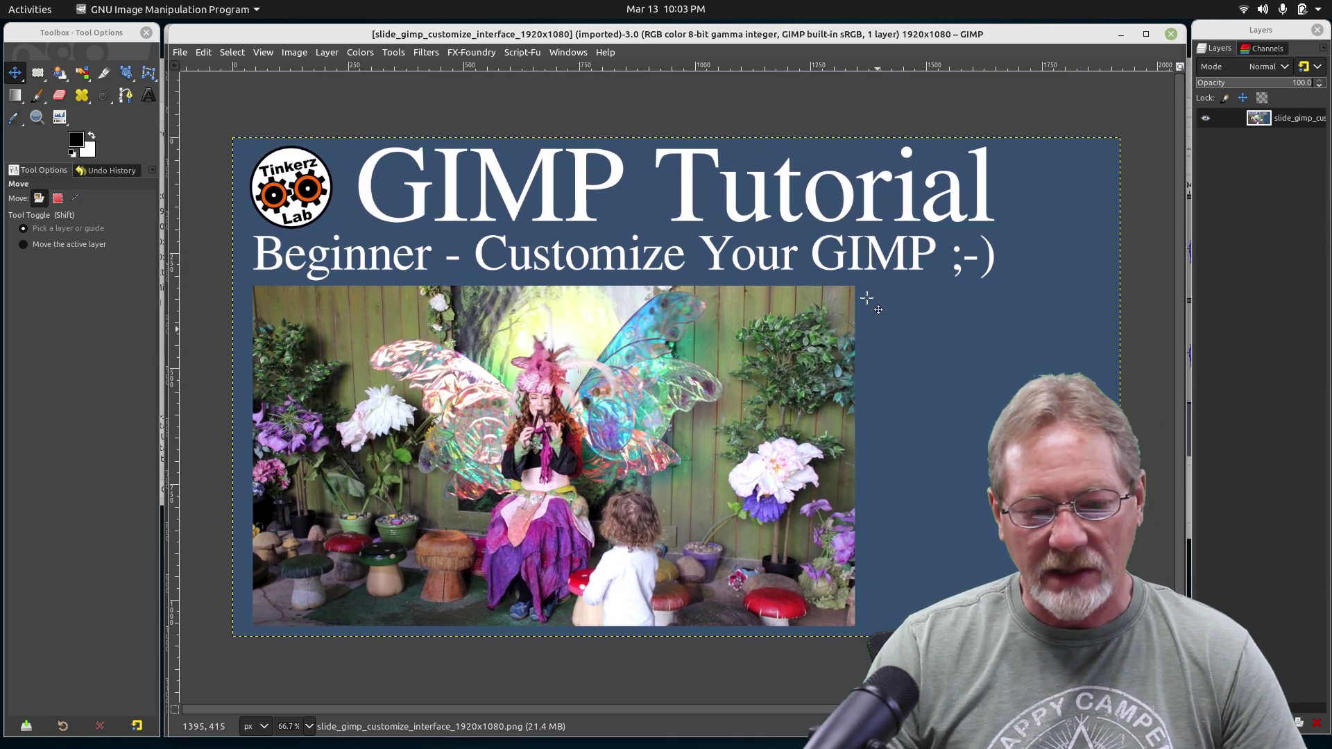
mouse_move(832, 43)
left_mouse_down()
mouse_move(664, 42)
mouse_move(889, 52)
mouse_move(816, 34)
left_mouse_up()
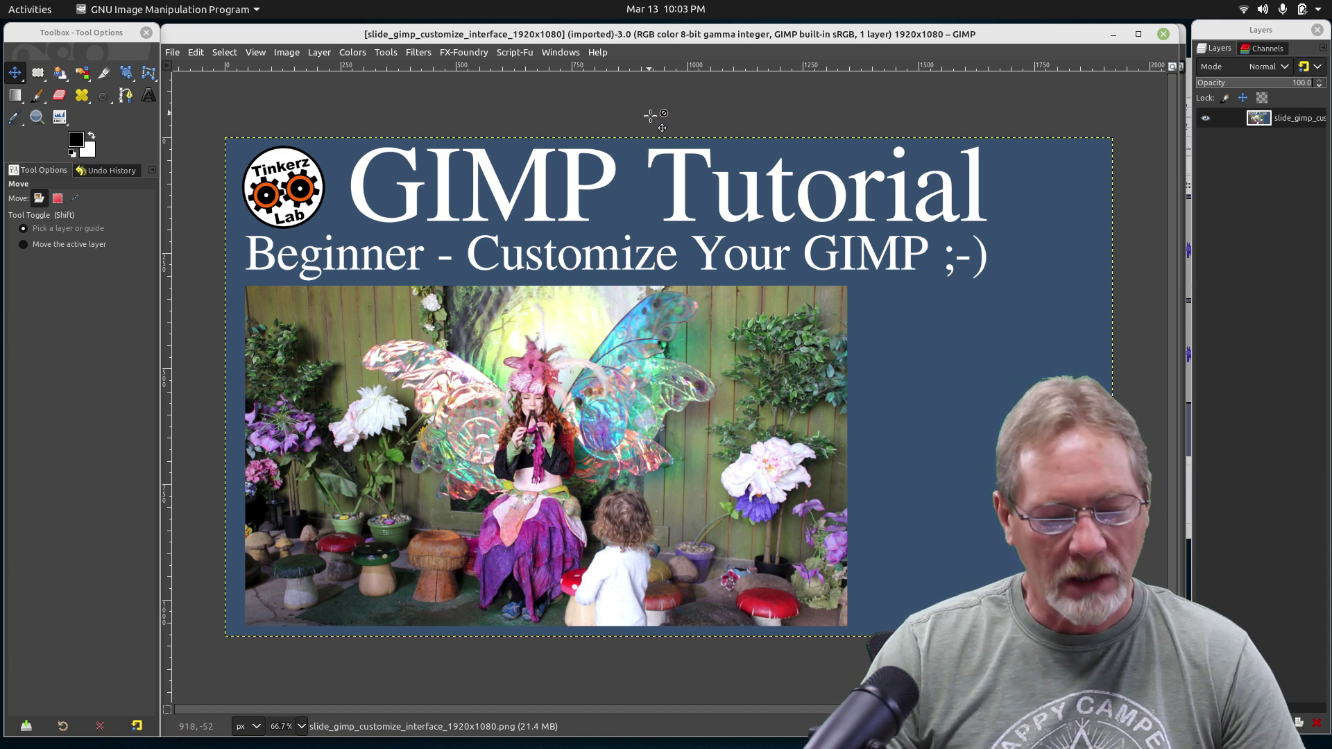
Turn Single-Window Mode back on and fit the whole slide in the window.
left_click(559, 53)
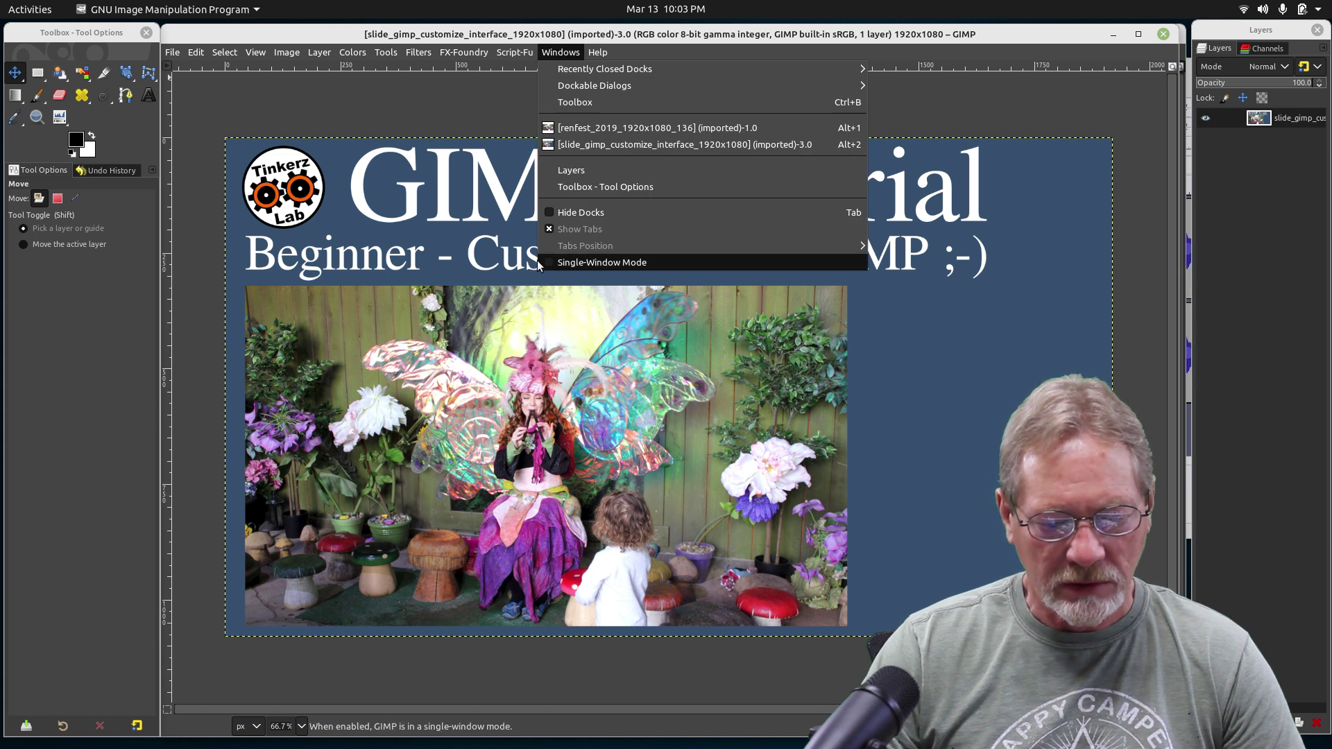
left_click(550, 263)
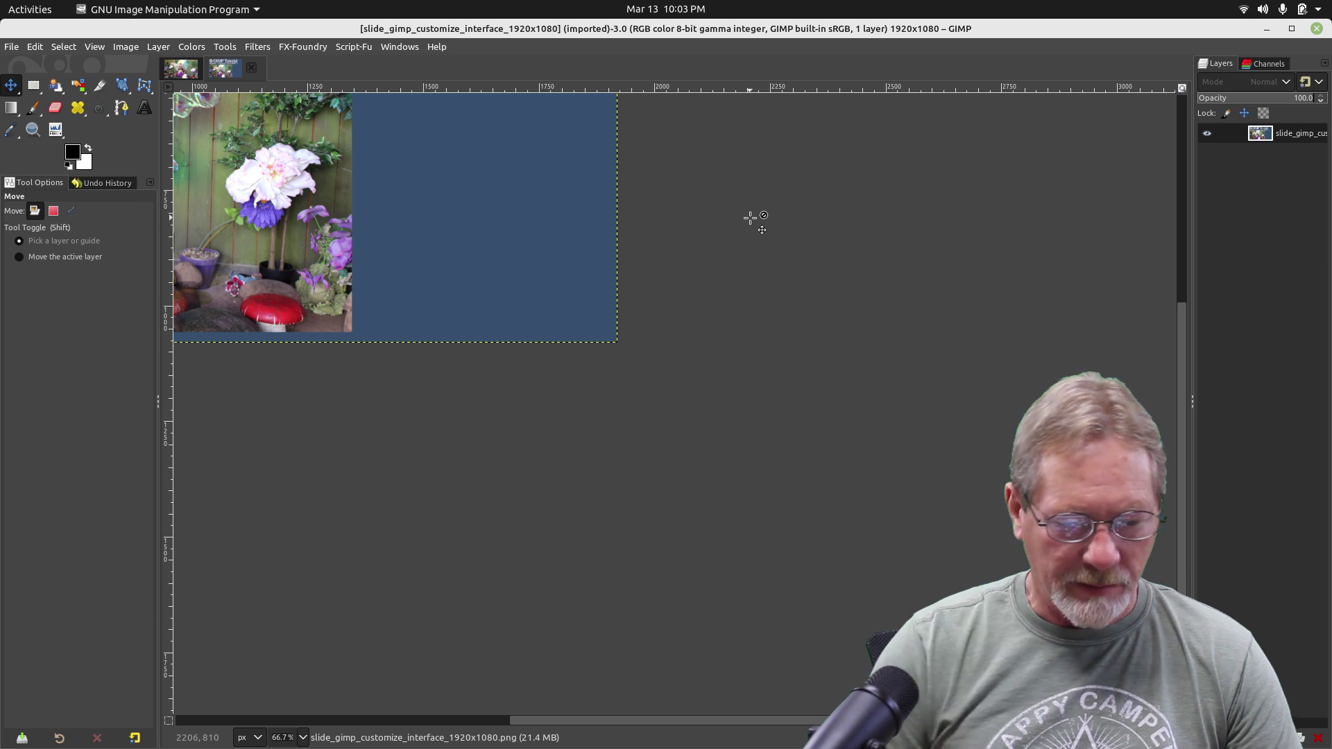
key("ctrl+shift+j")
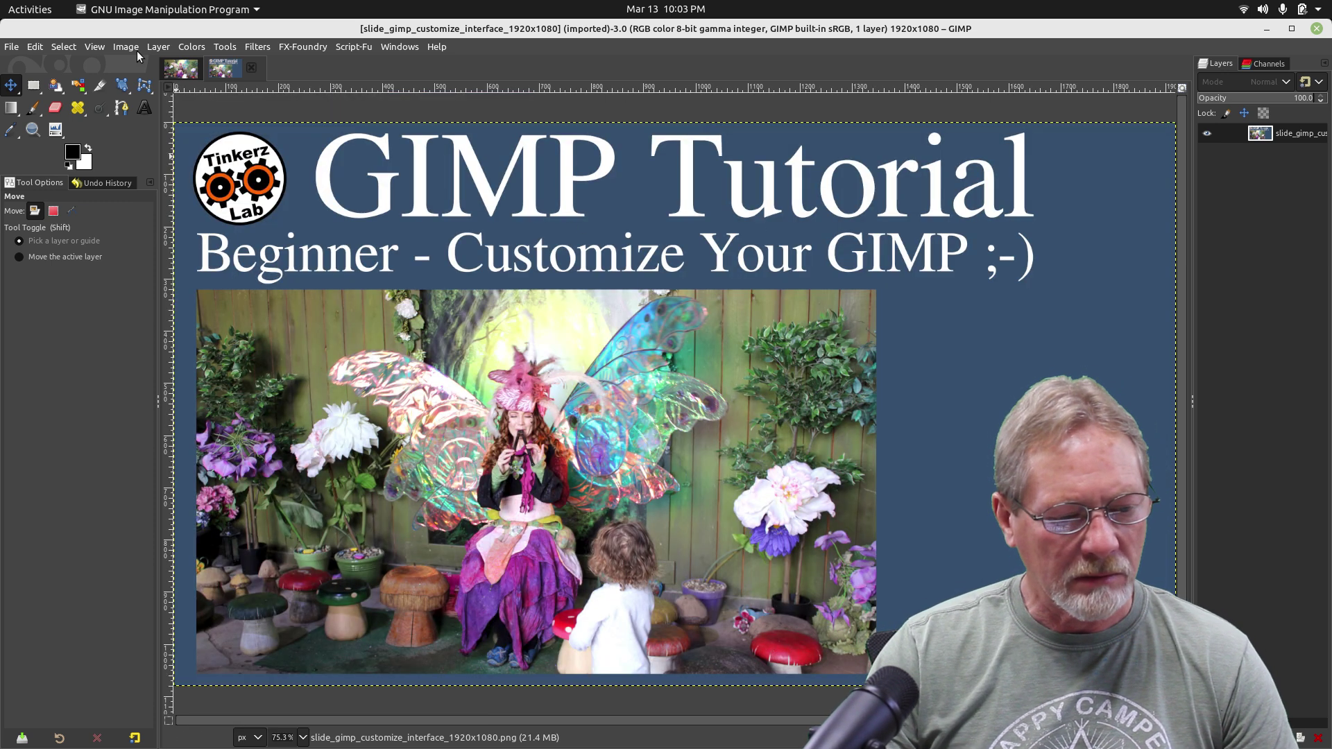
Flip between the renfest photo and GIMP Tutorial slide tabs, then close the slide.
left_click(188, 70)
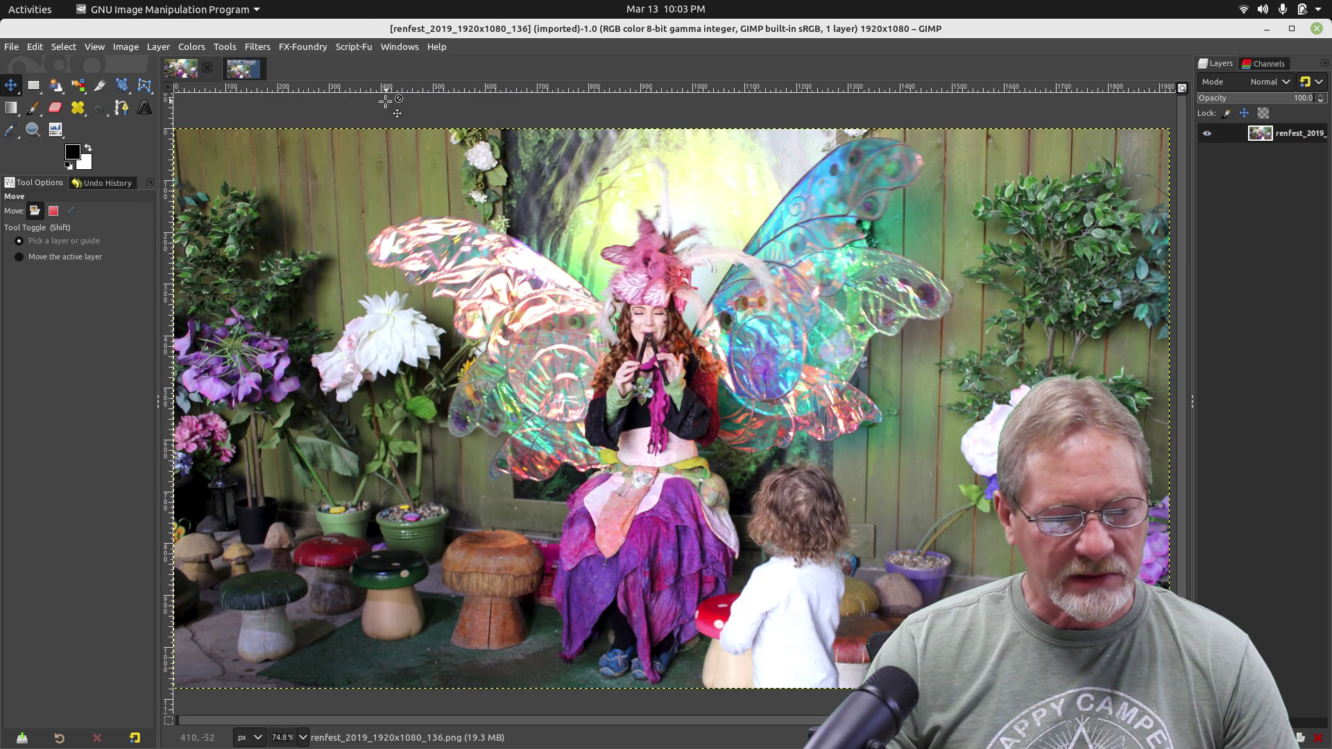
left_click(236, 71)
left_click(184, 70)
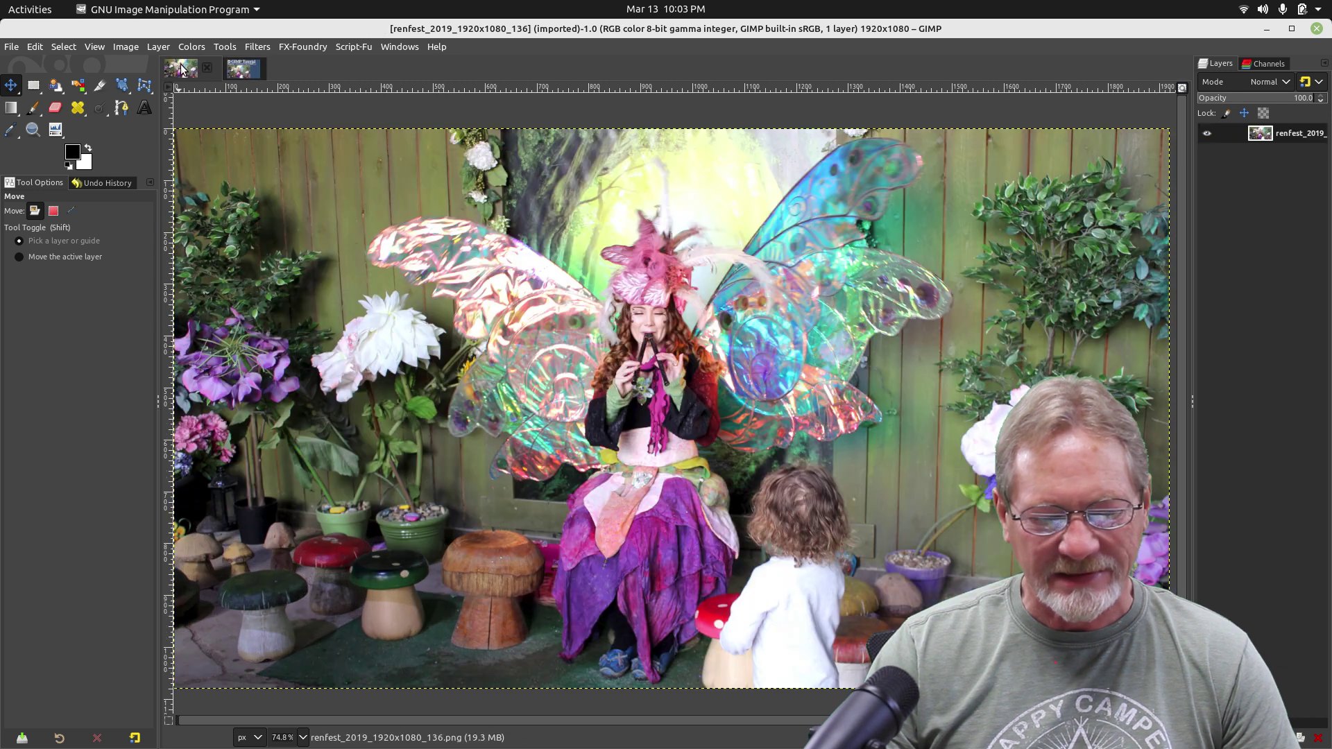
left_click(238, 71)
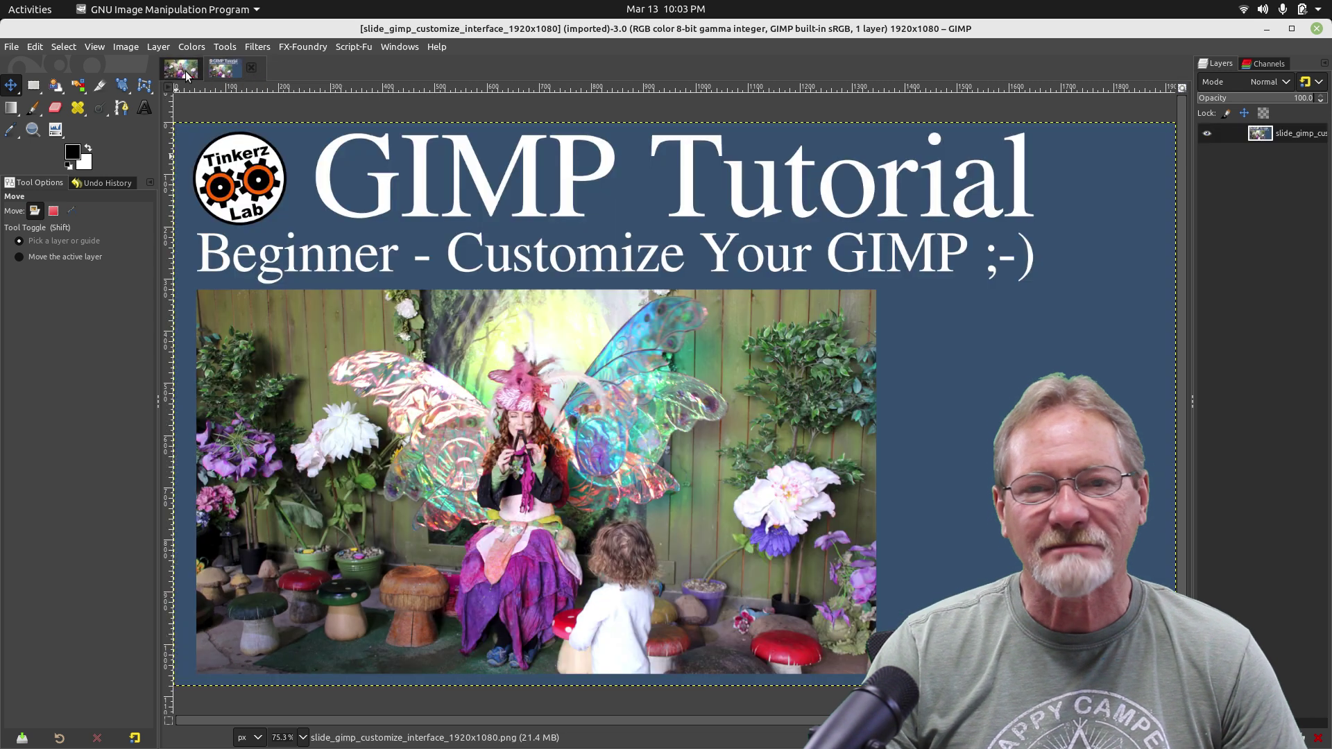
left_click(183, 75)
left_click(254, 67)
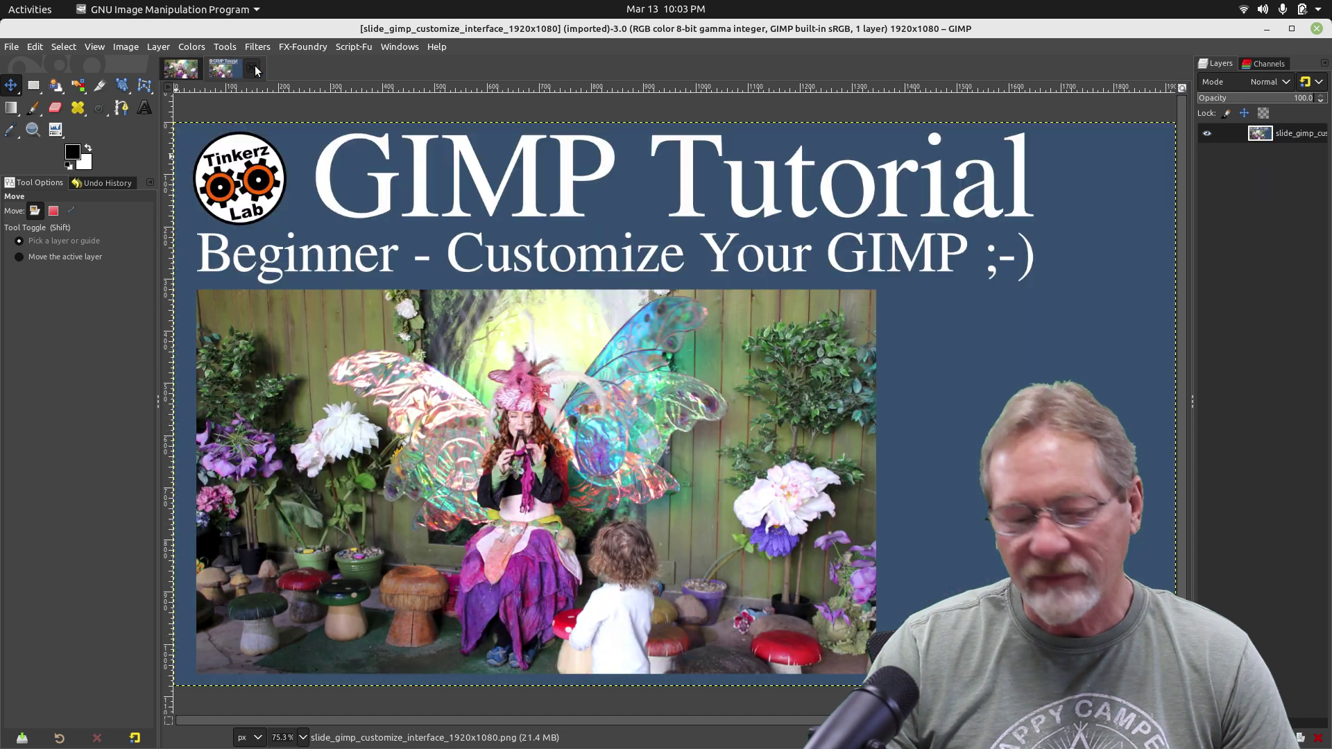
left_click(197, 68)
left_click(233, 68)
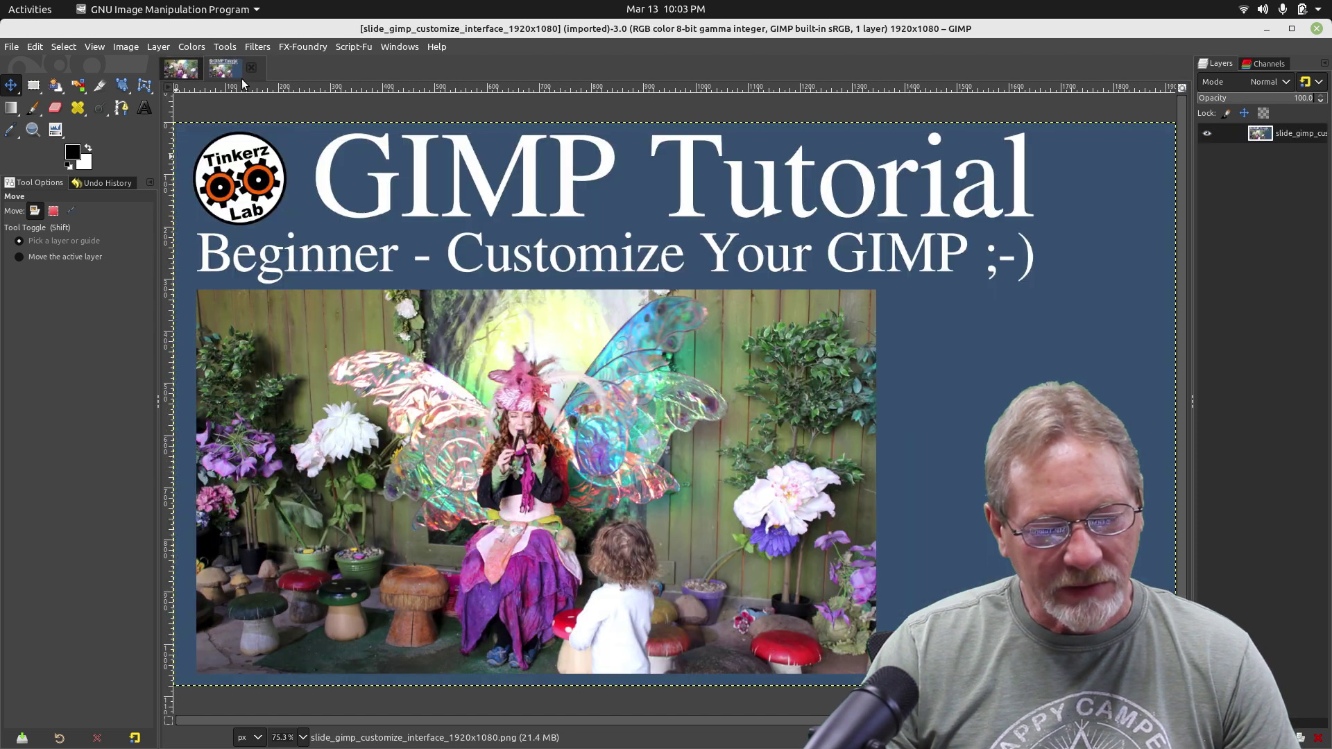
left_click(252, 67)
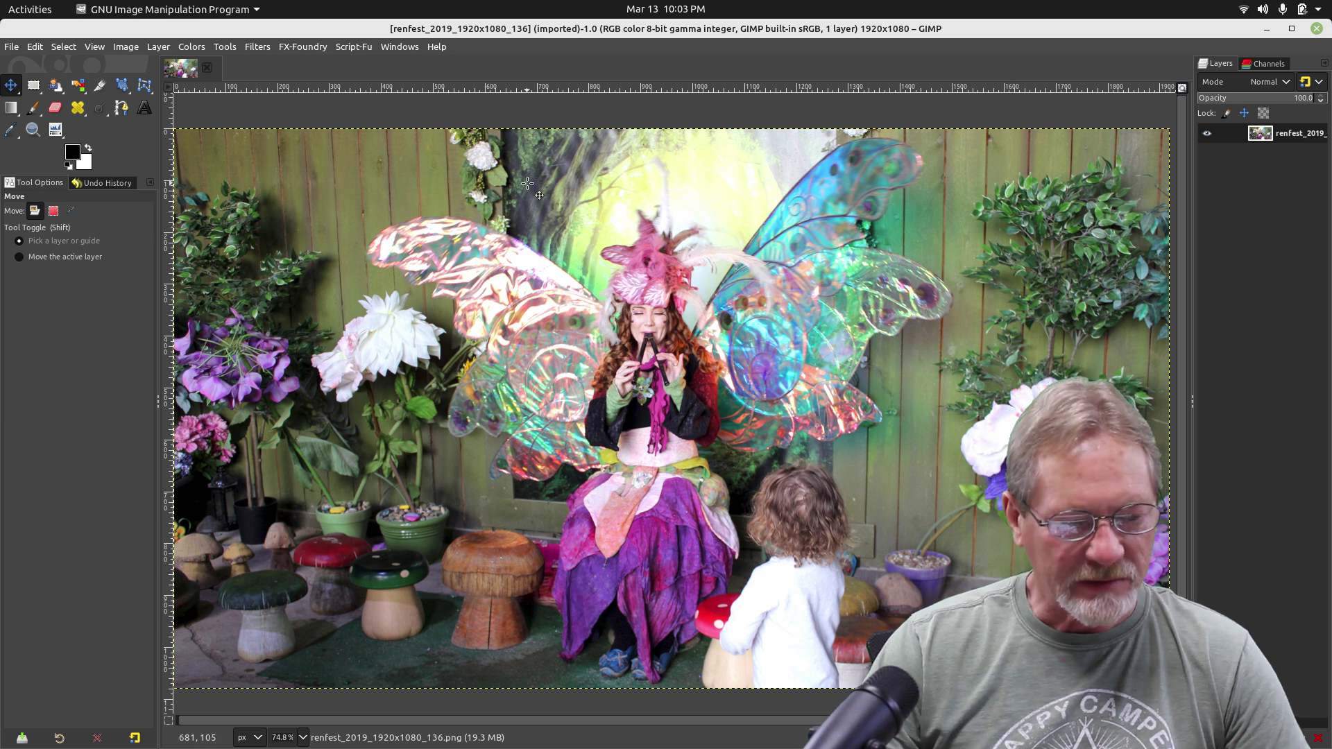
In Edit's Unit Editor, inspect the inches, millimeters, points and picas units, then close it.
left_click(34, 48)
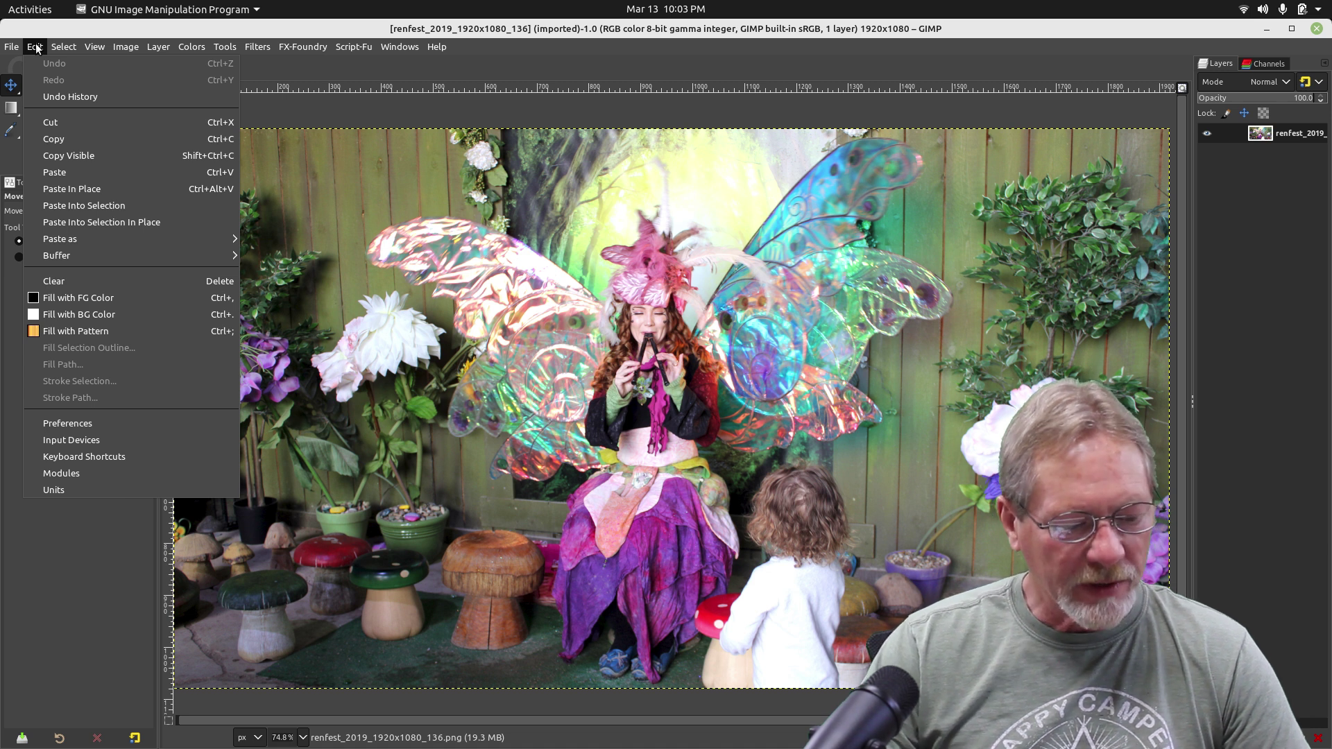
left_click(60, 490)
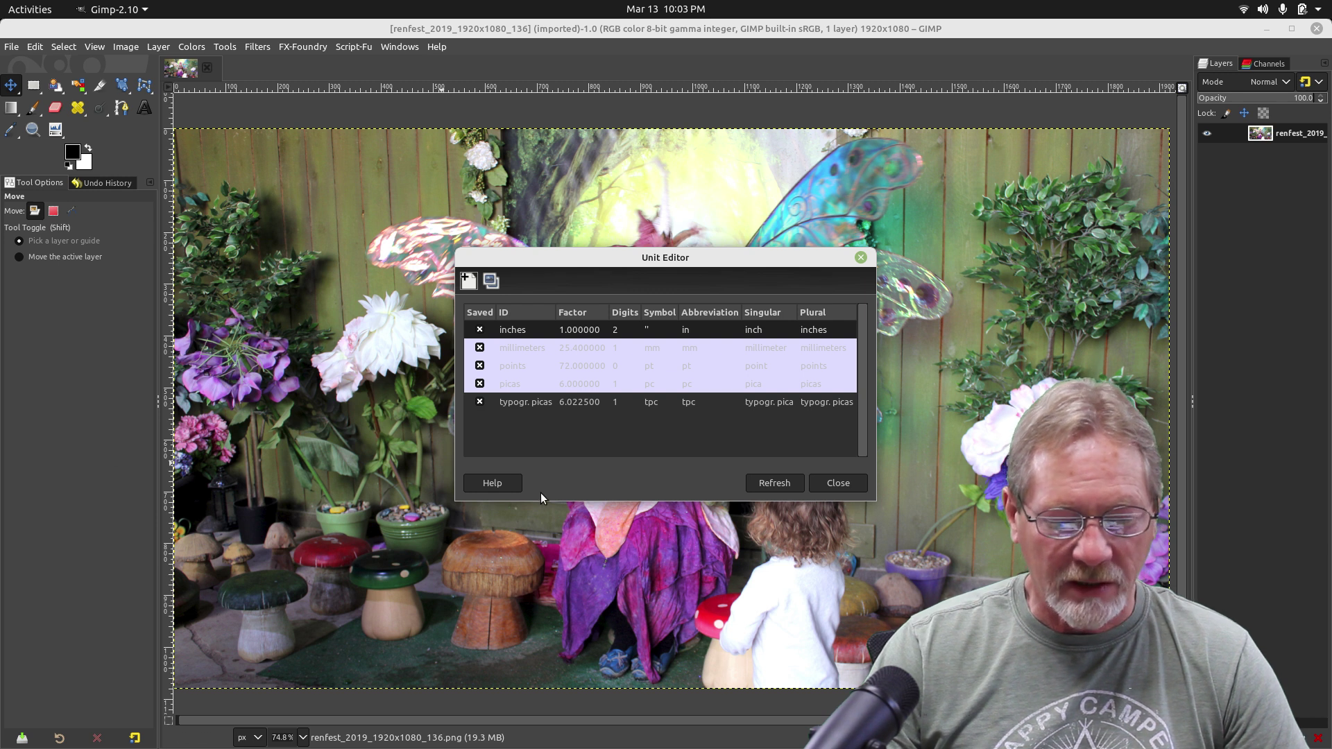
left_click(518, 349)
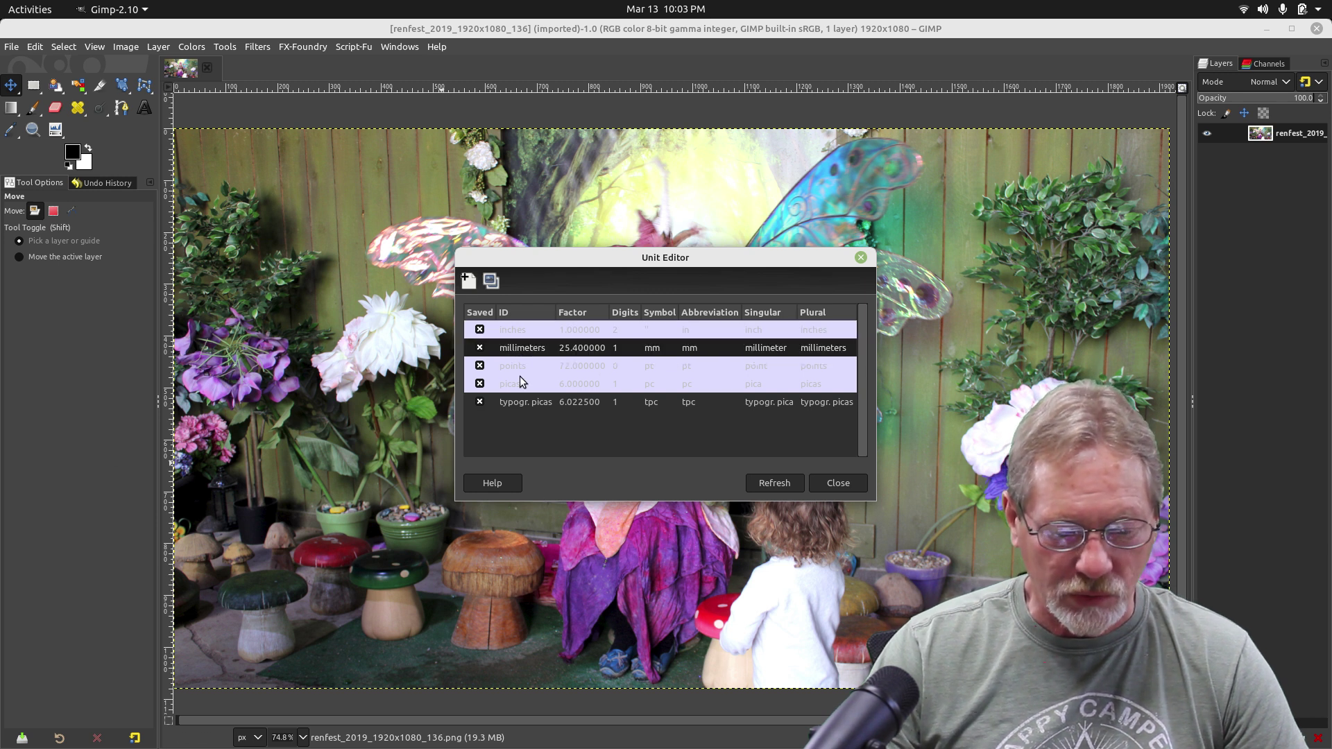
left_click(521, 383)
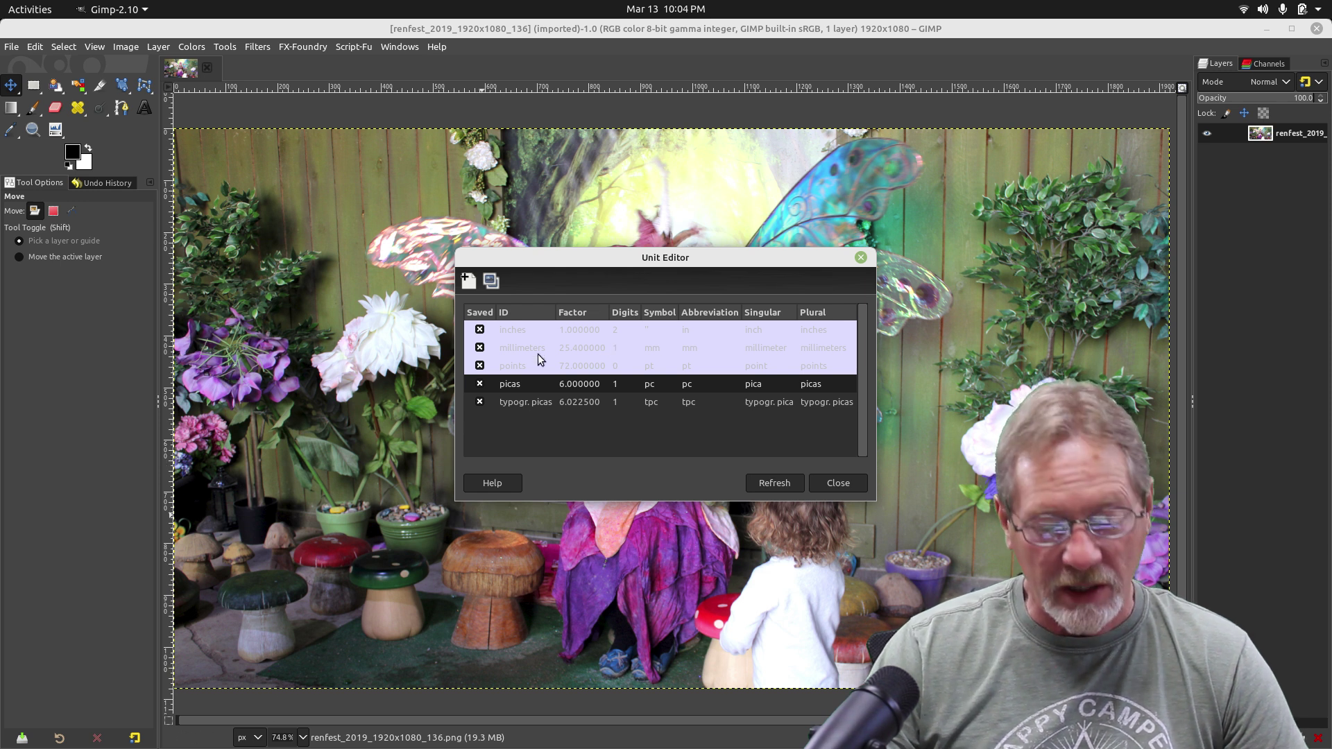
left_click(514, 329)
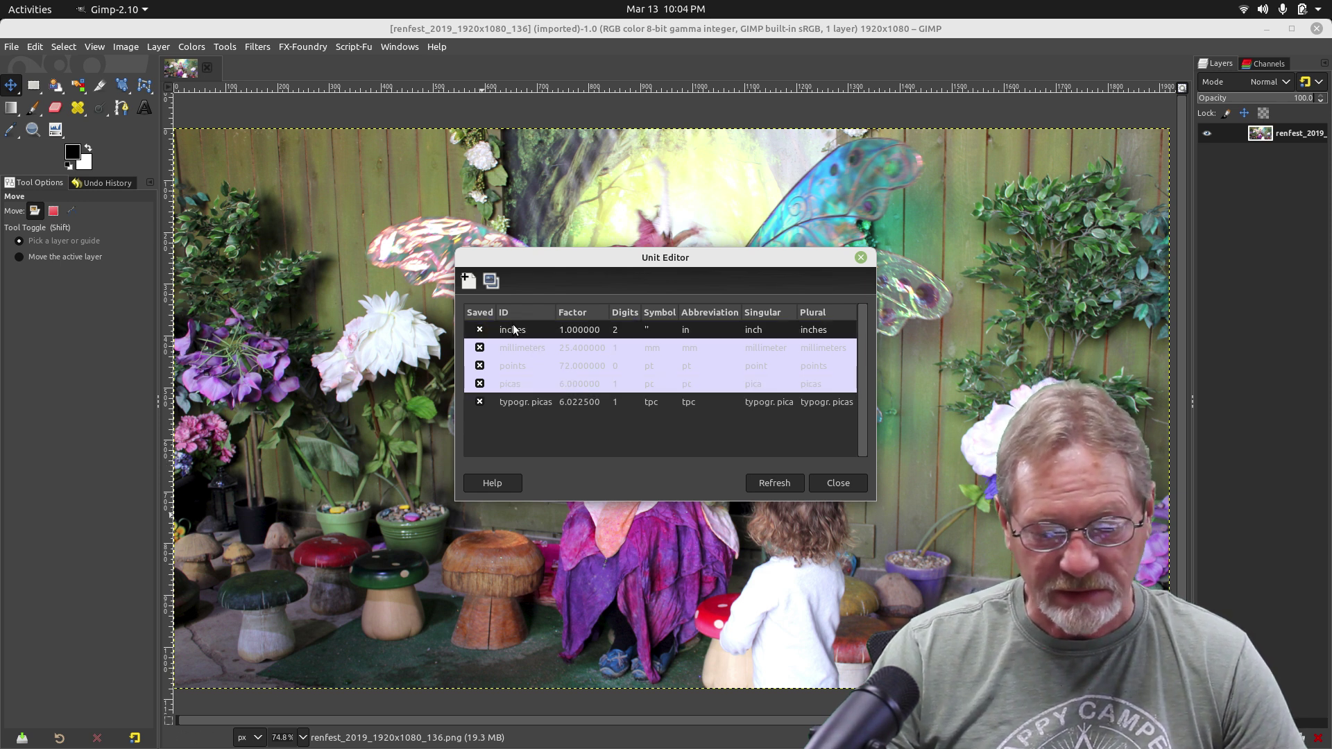
left_click(517, 347)
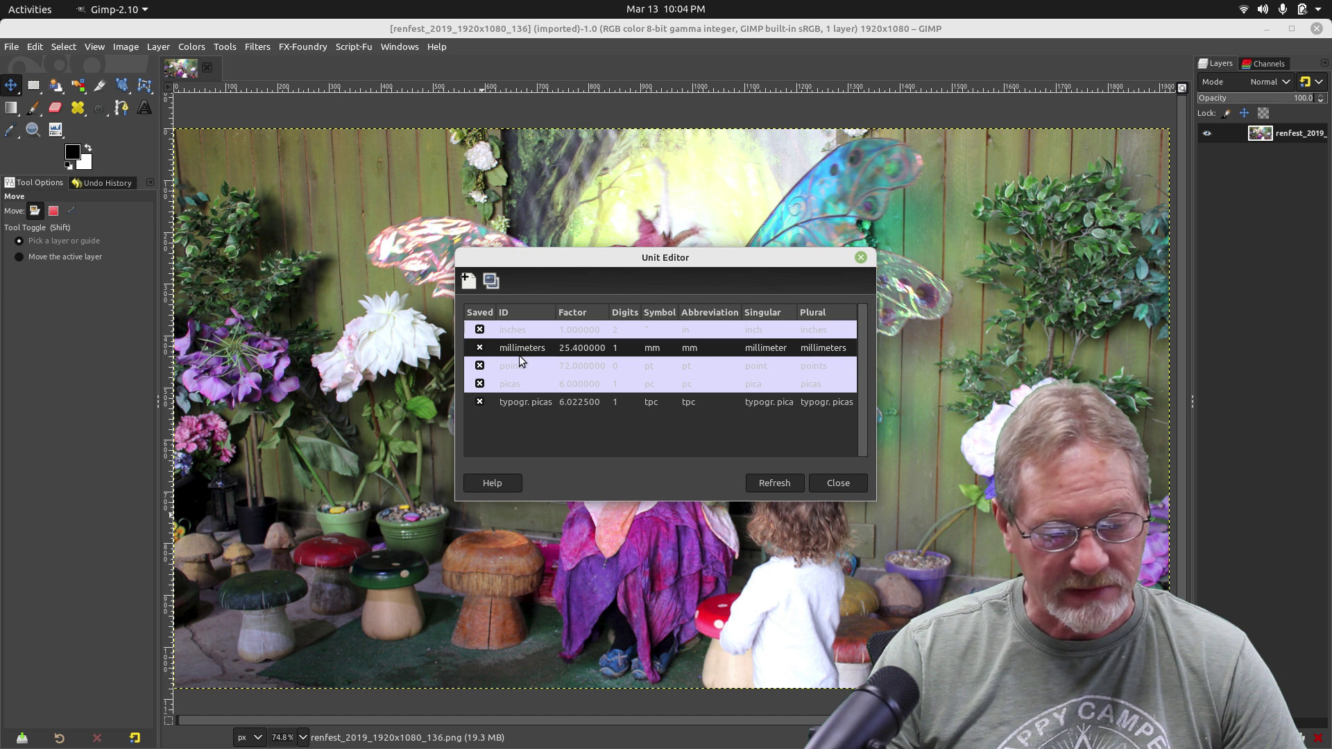
left_click(507, 370)
left_click(501, 384)
left_click(503, 401)
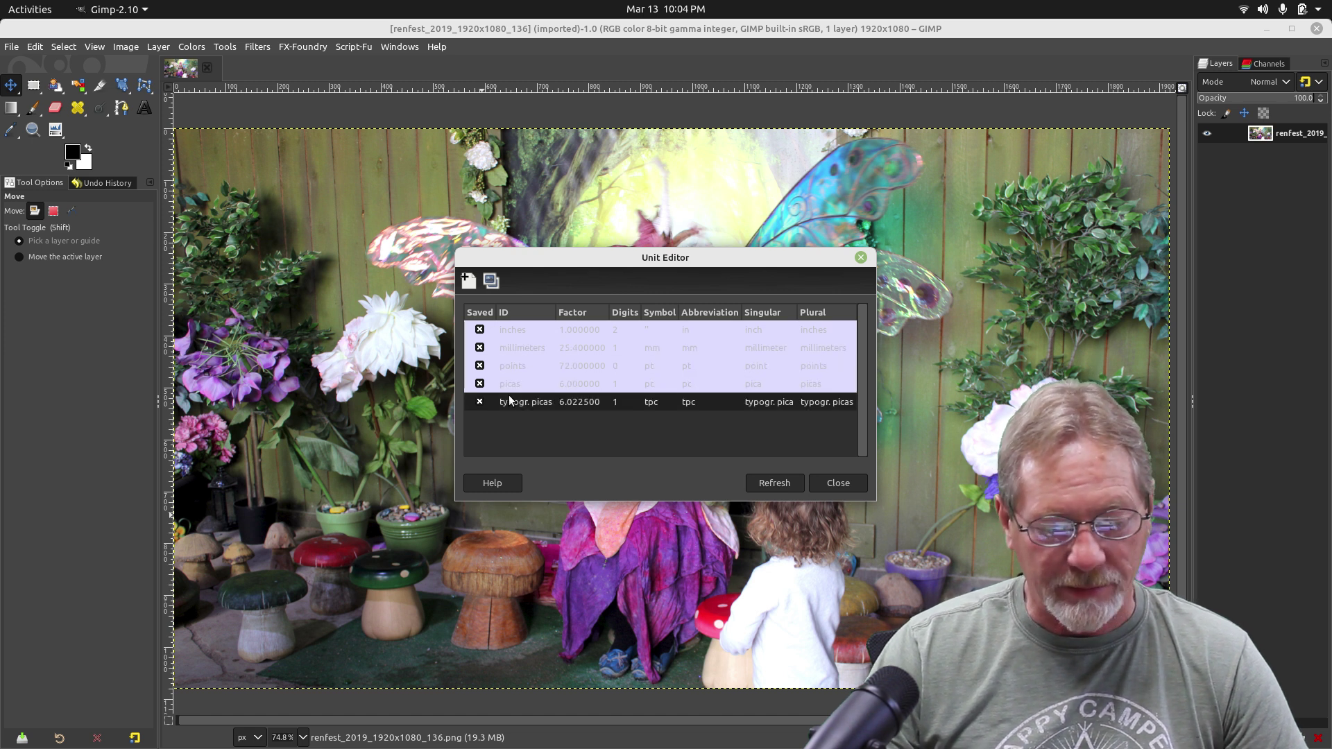
left_click(838, 484)
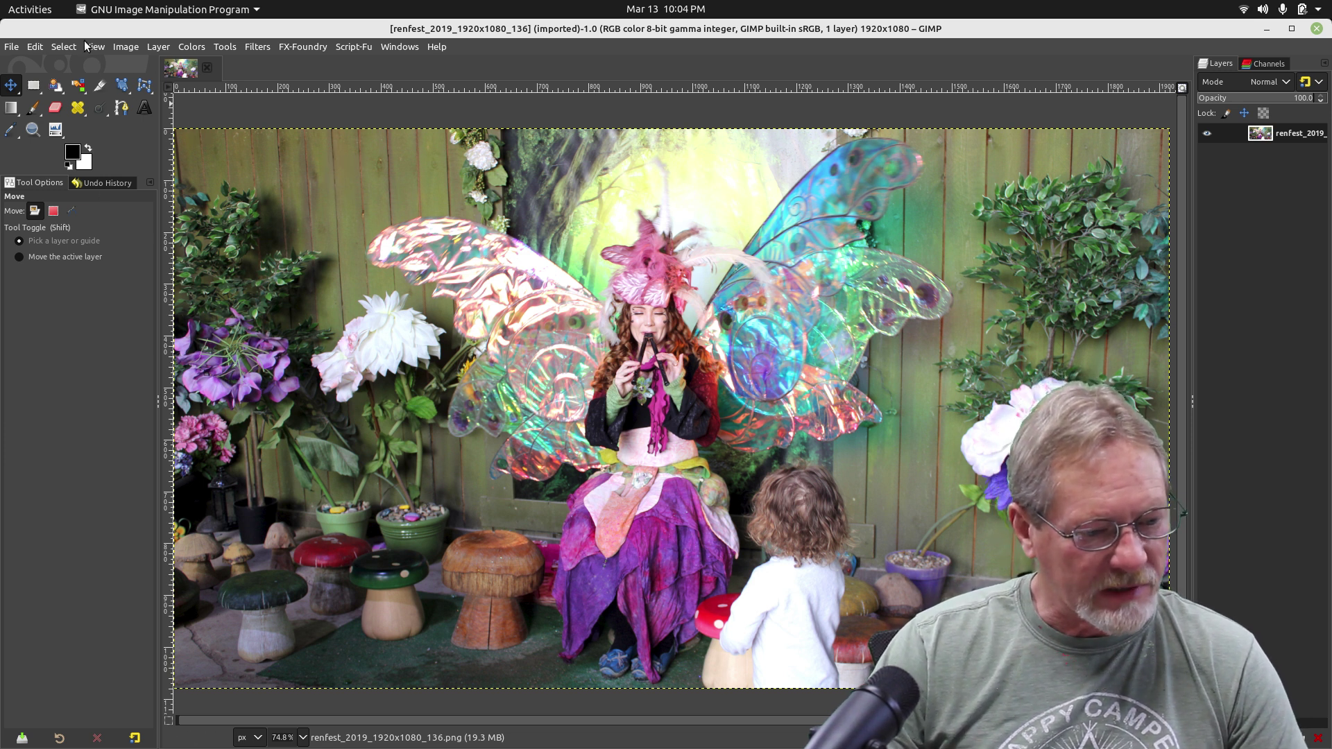
left_click(35, 47)
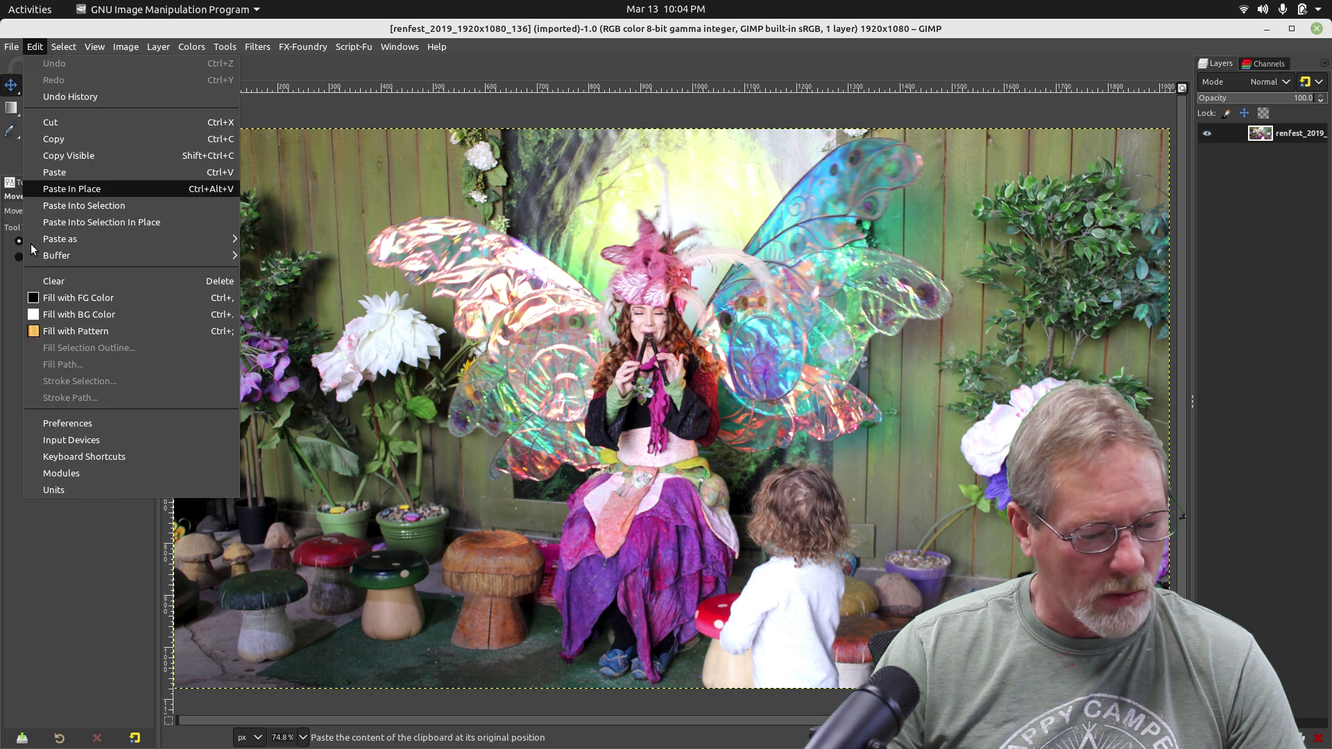
Open Edit > Preferences on the System Resources page.
left_click(62, 421)
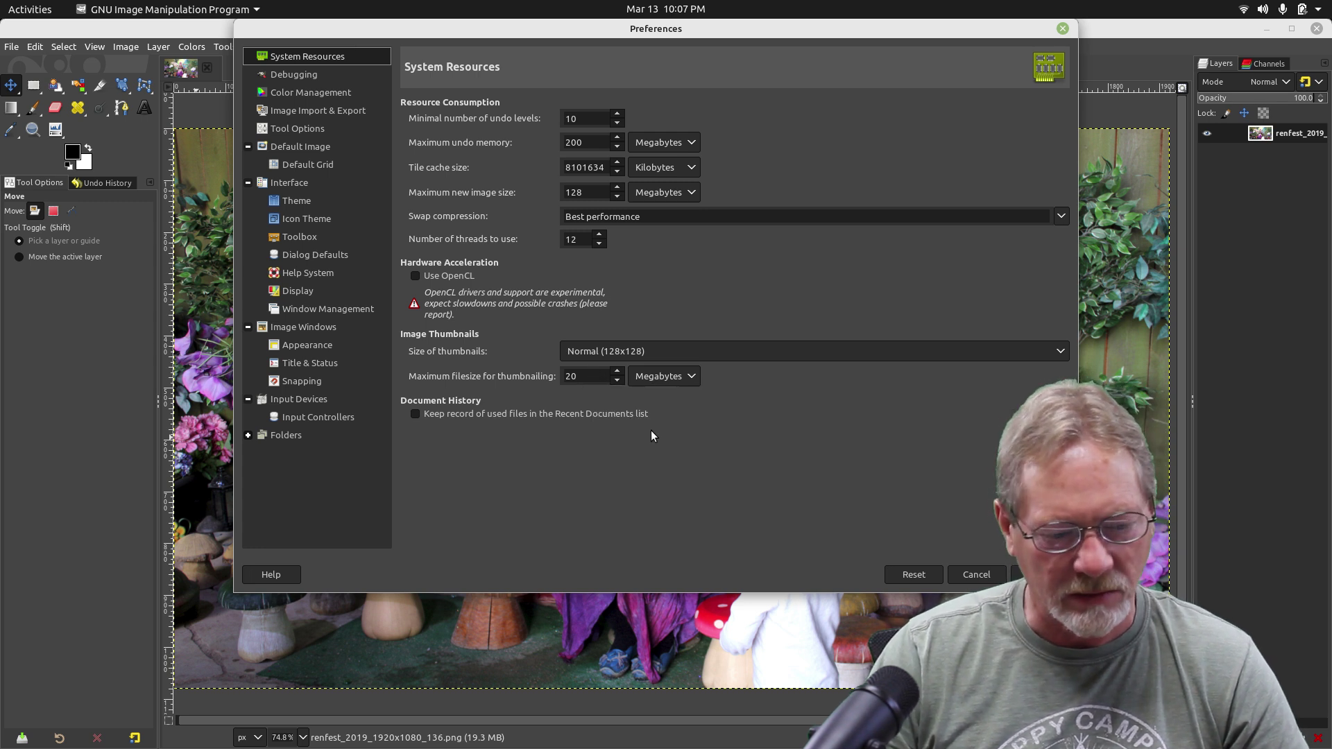
Show the Image Import & Export page, with PNG Image as the default export type.
left_click(292, 110)
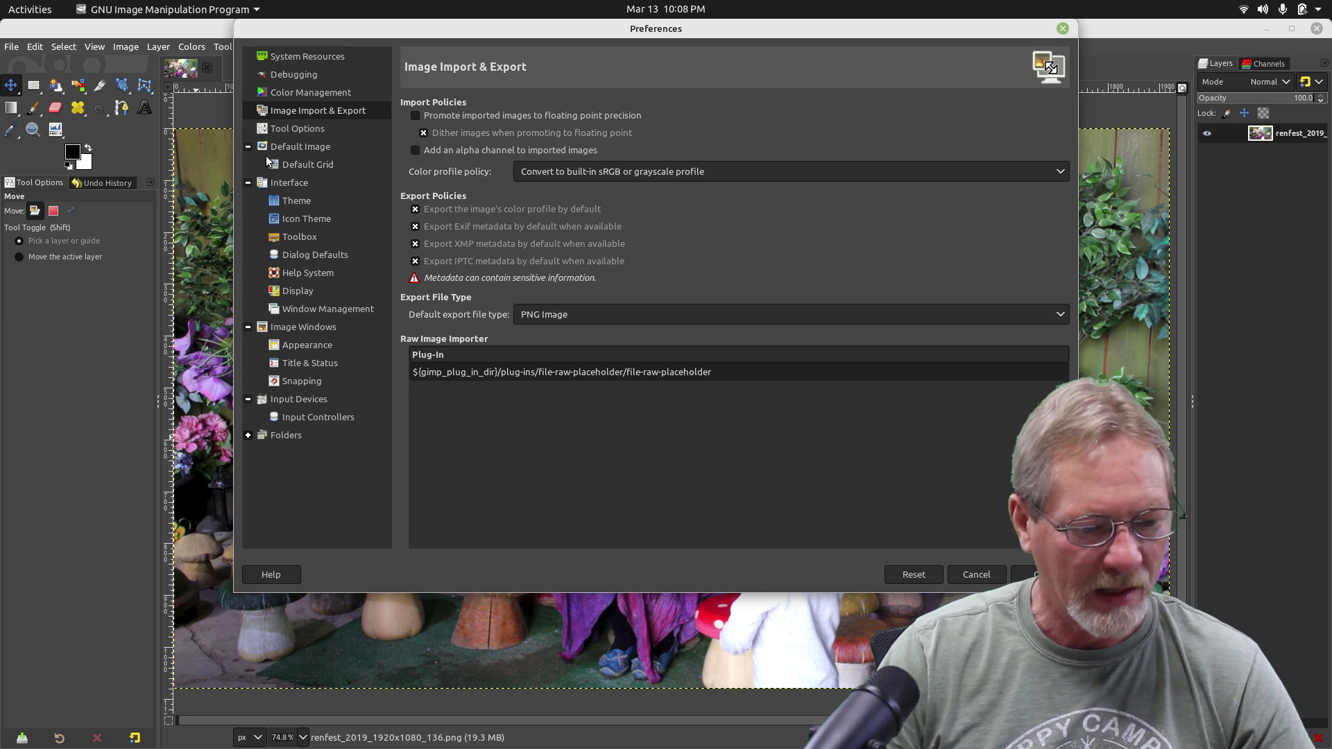
Show the Tool Options page, with Cubic as the default interpolation.
left_click(274, 127)
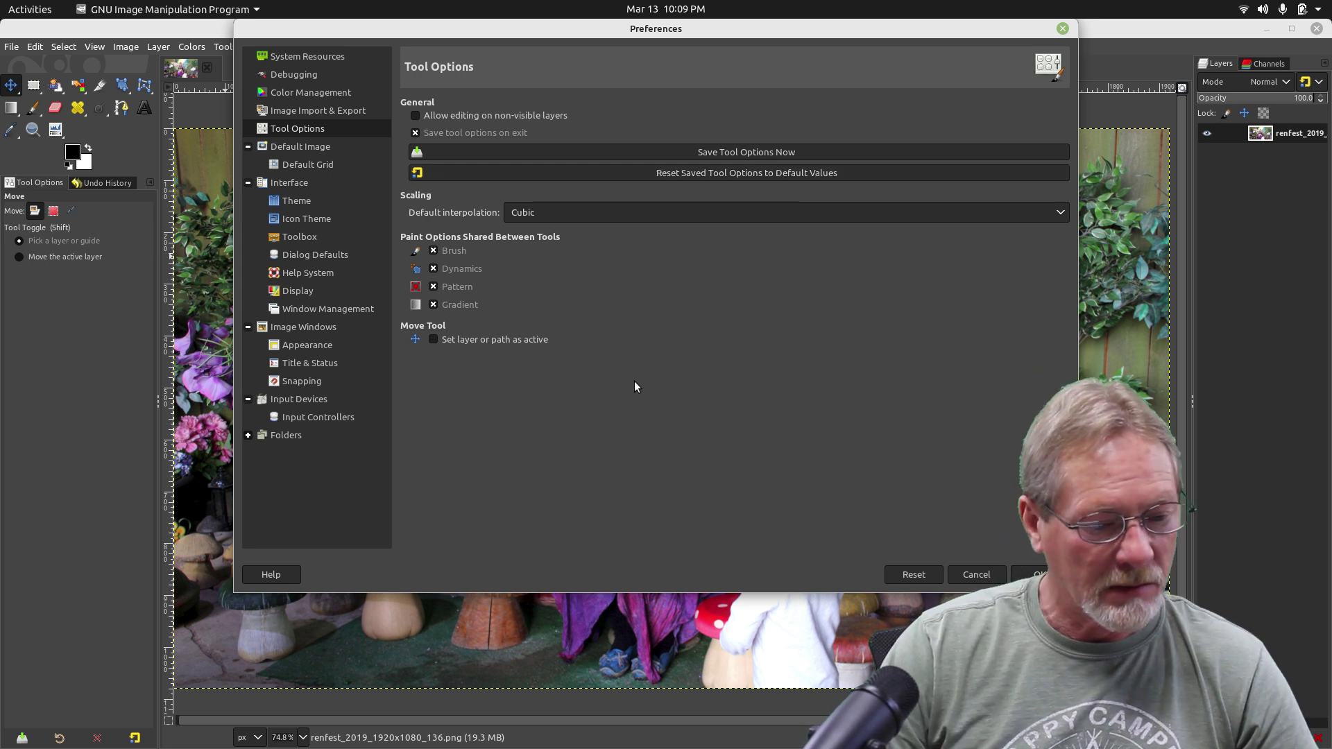
Show the Default Image page: 1920×1080 px, 100 ppi, 8-bit RGB, Transparency fill.
left_click(282, 143)
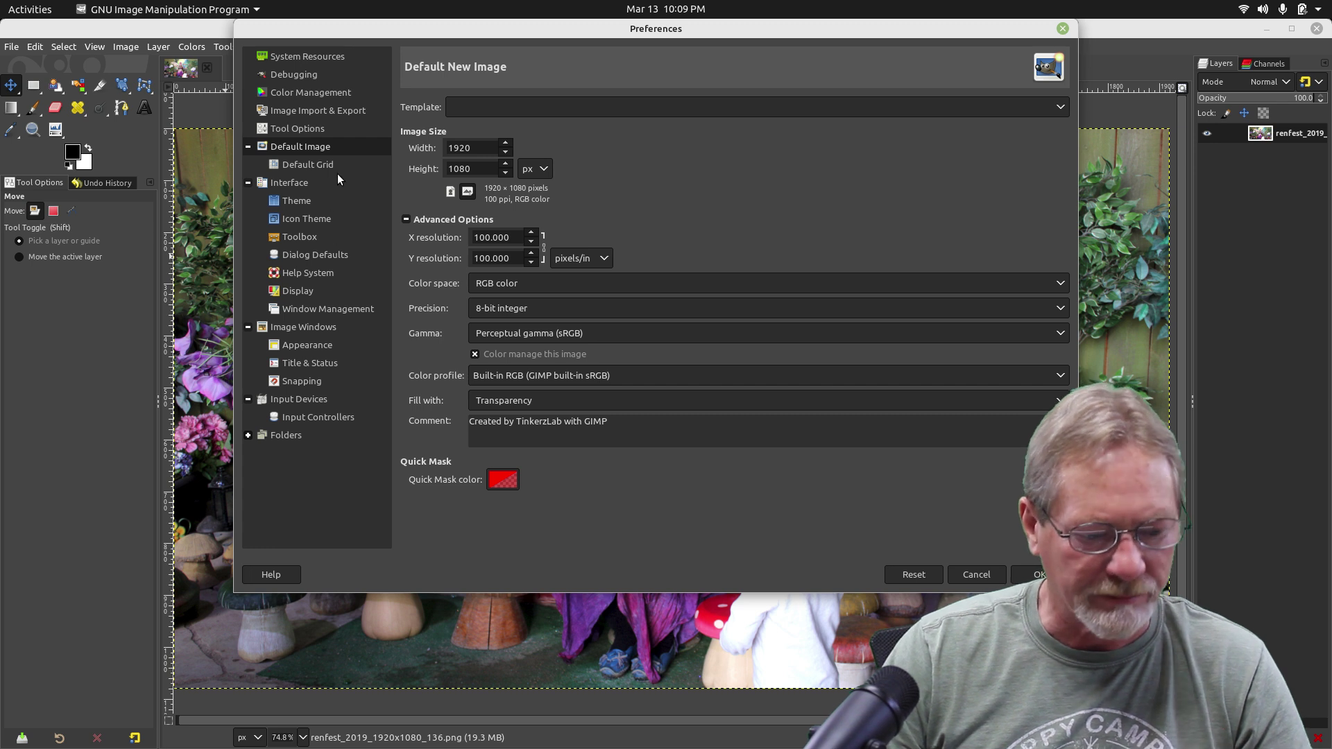
On the Theme page, preview the Gray, Light and System themes, then choose Dark.
left_click(294, 200)
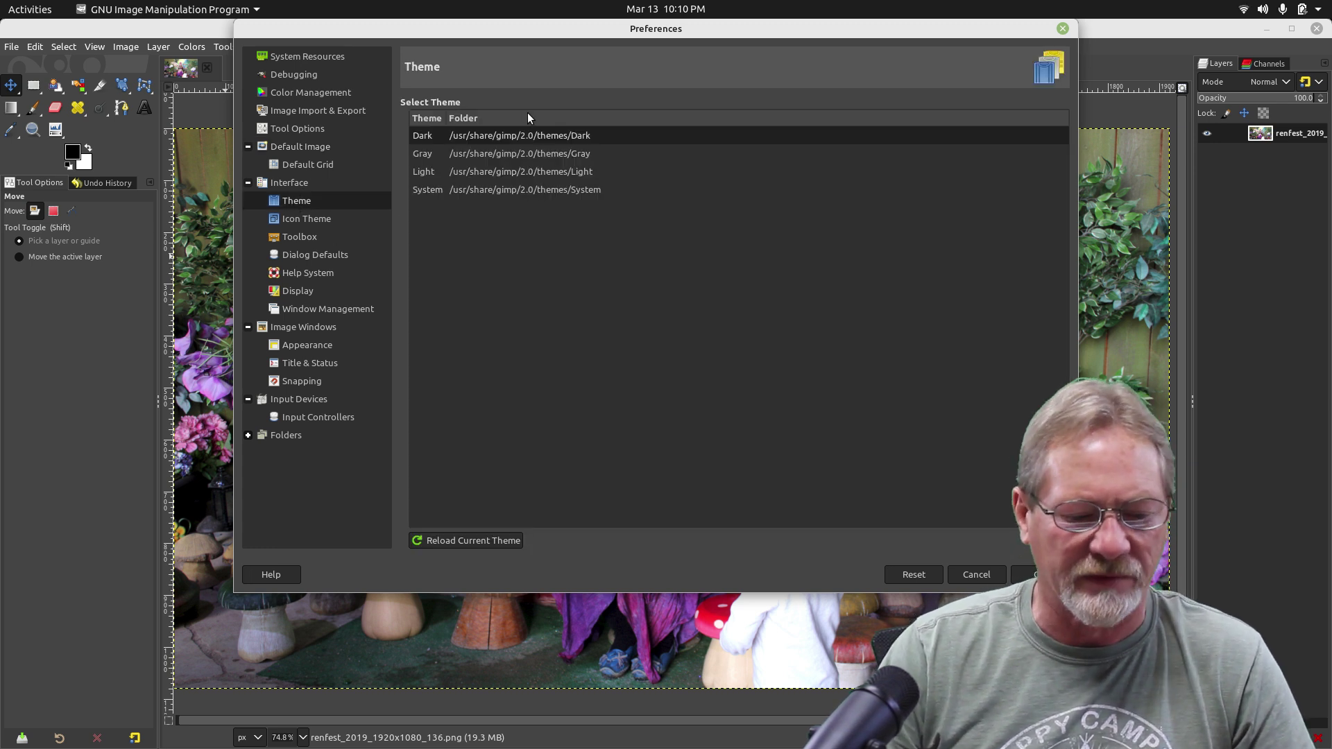
left_click(464, 153)
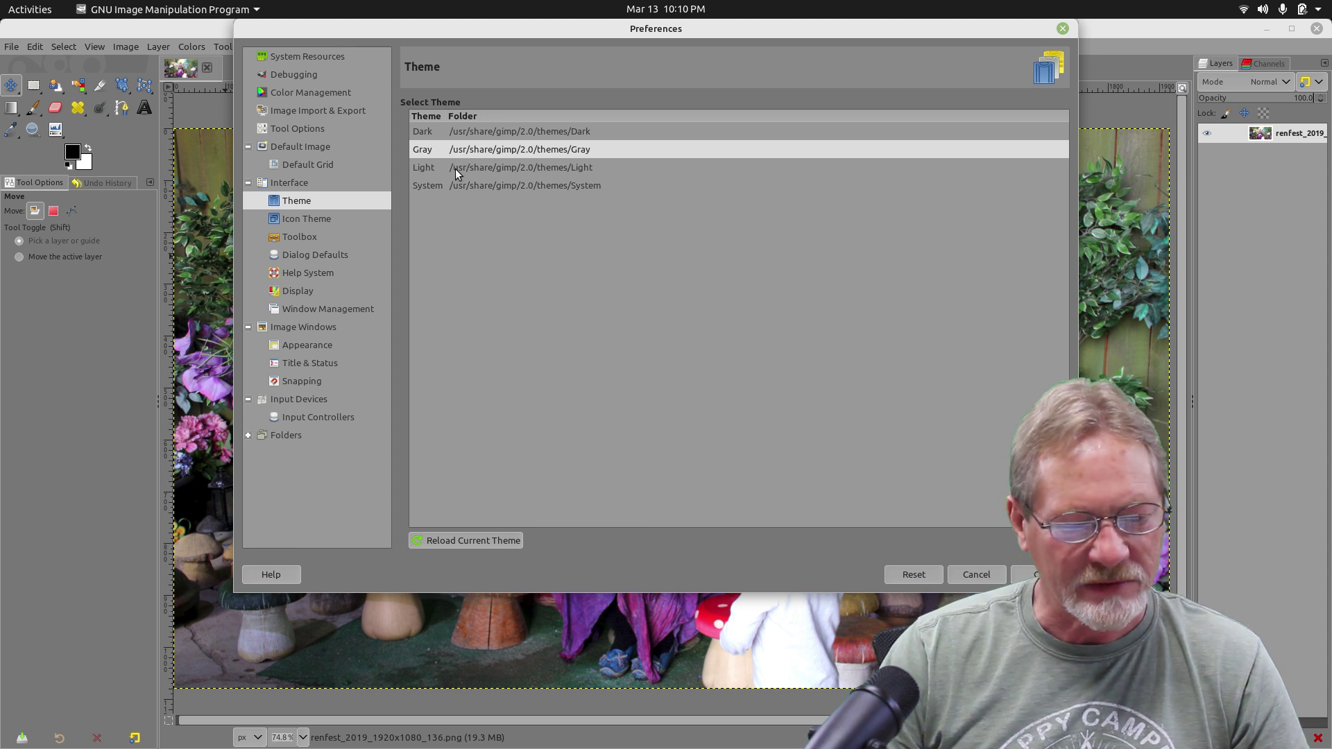
left_click(455, 168)
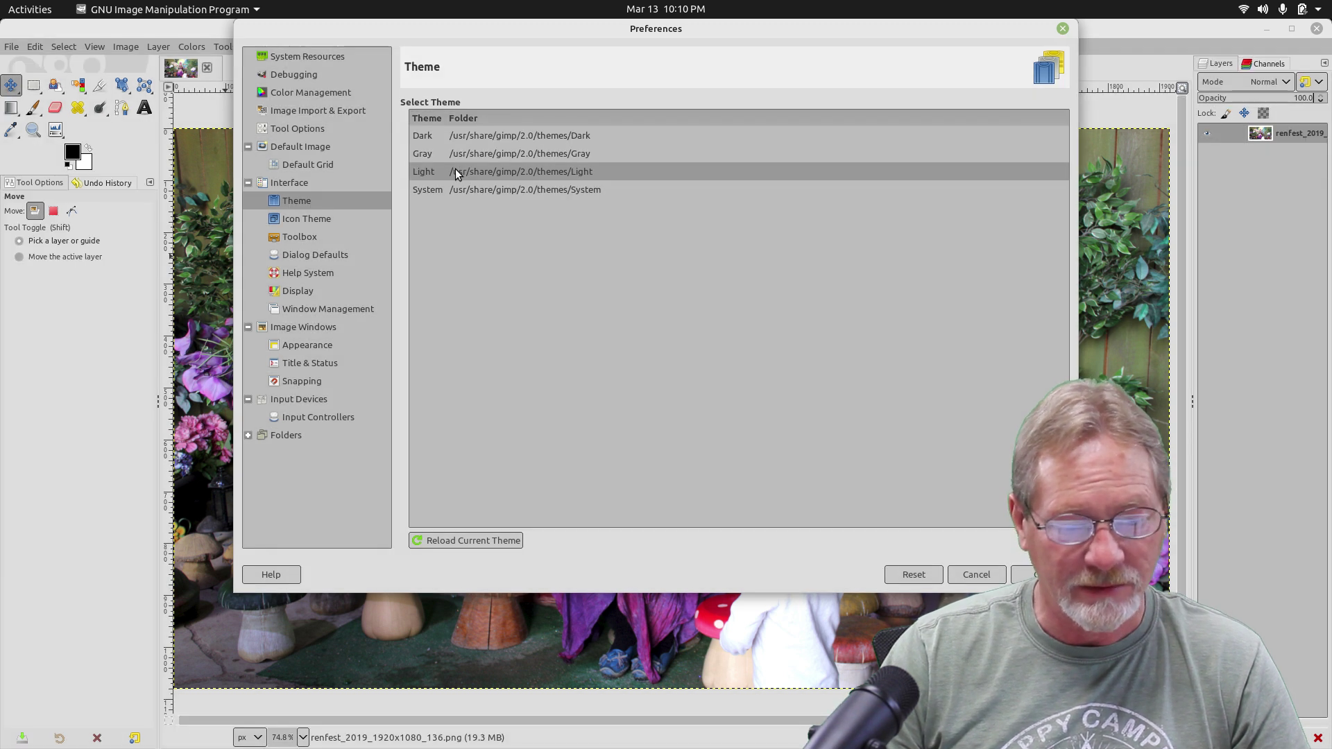
left_click(456, 194)
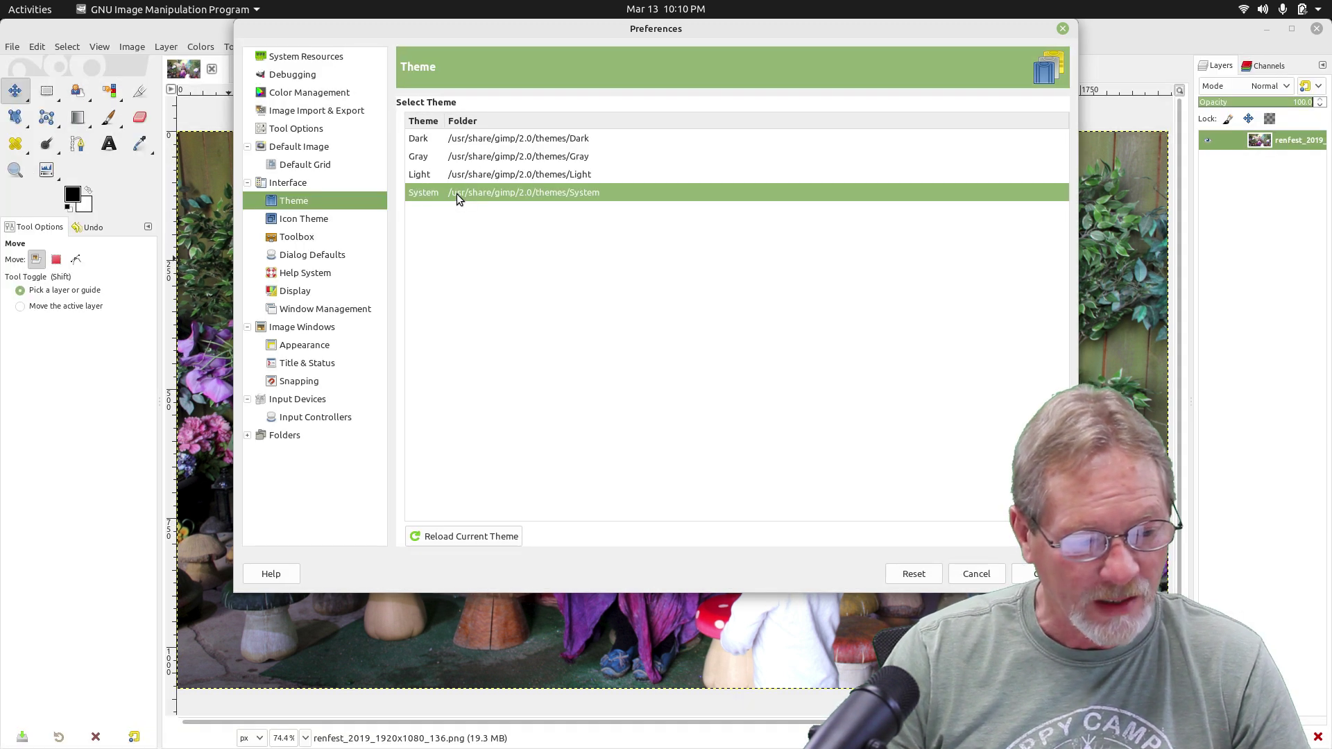
left_click(462, 141)
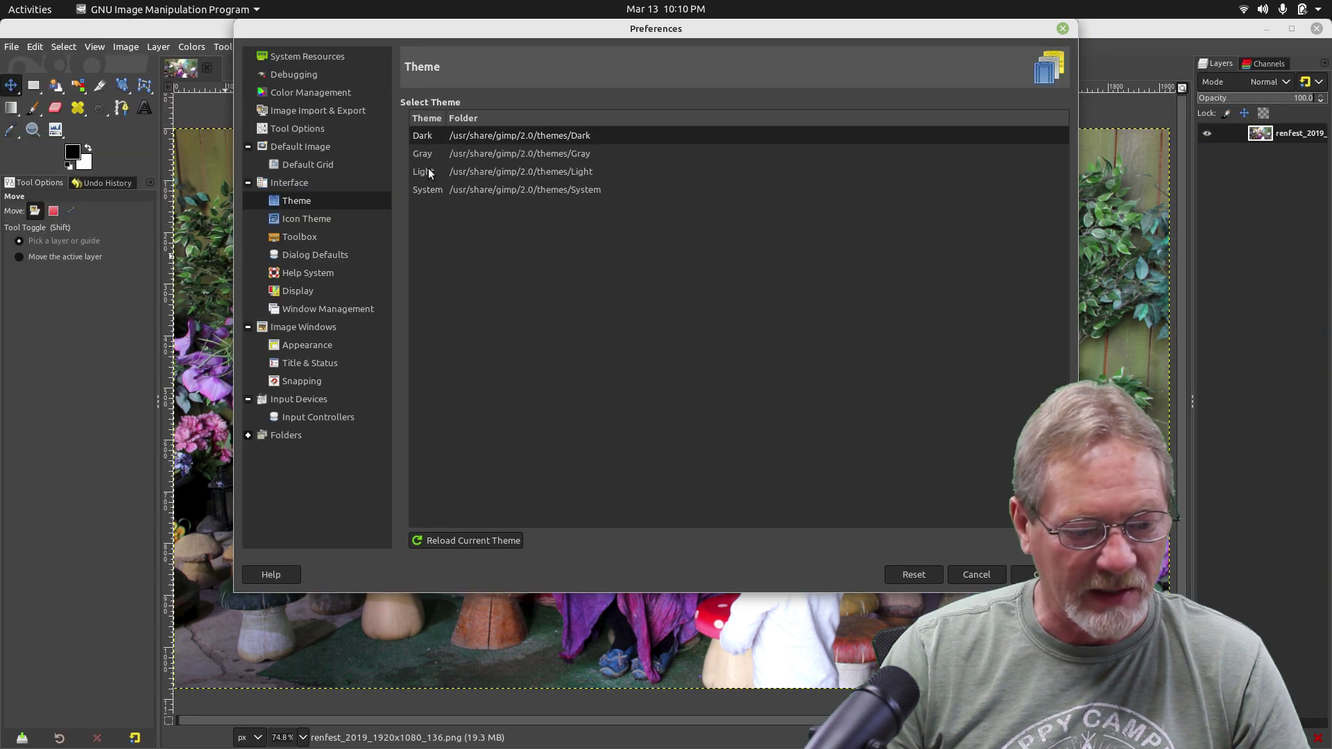
Preview the Color, Symbolic and high-contrast/inverted icon themes, then keep Legacy.
left_click(308, 217)
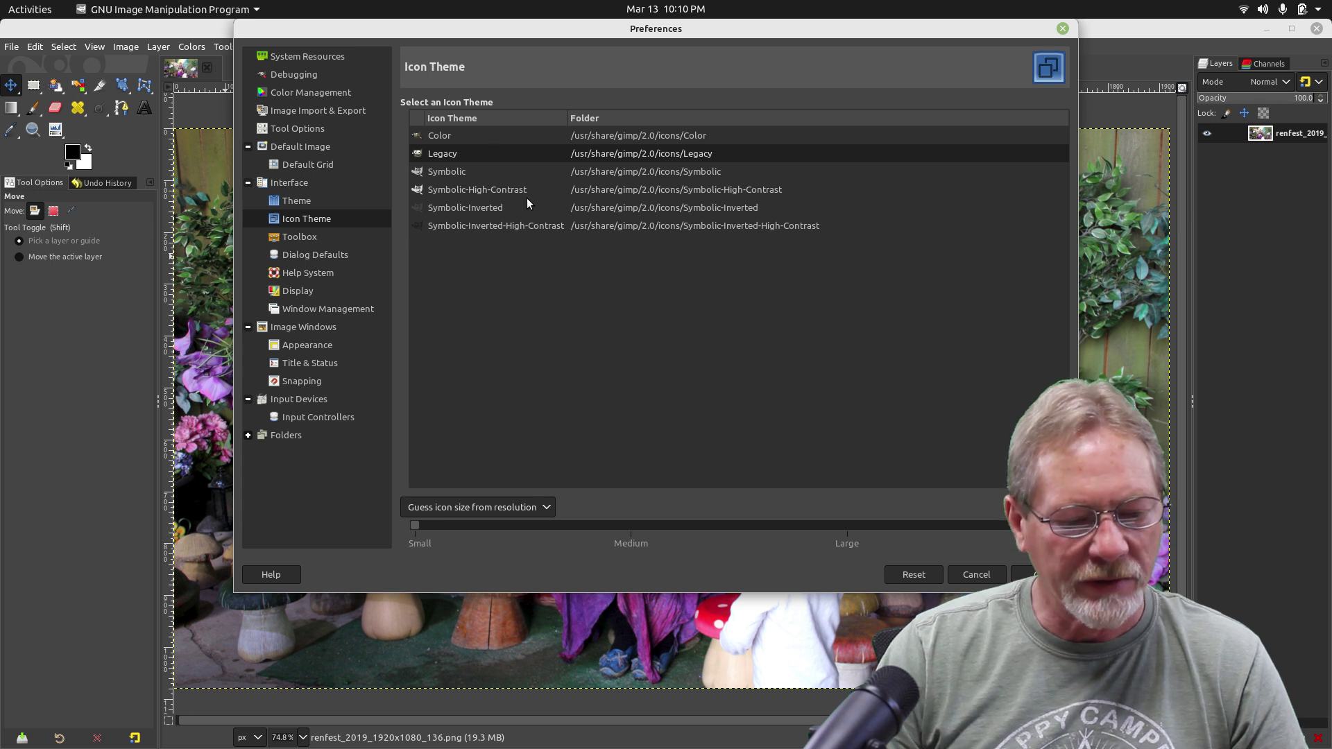
left_click(440, 138)
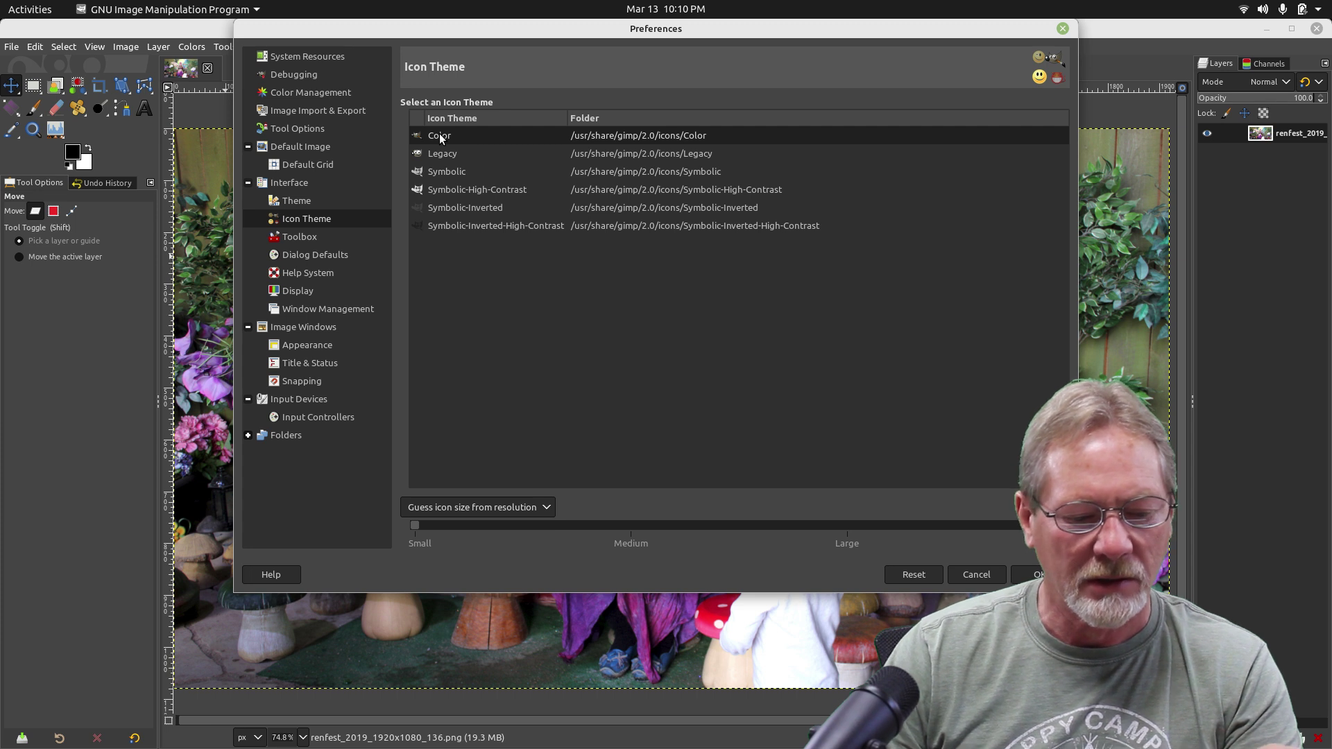
left_click(455, 175)
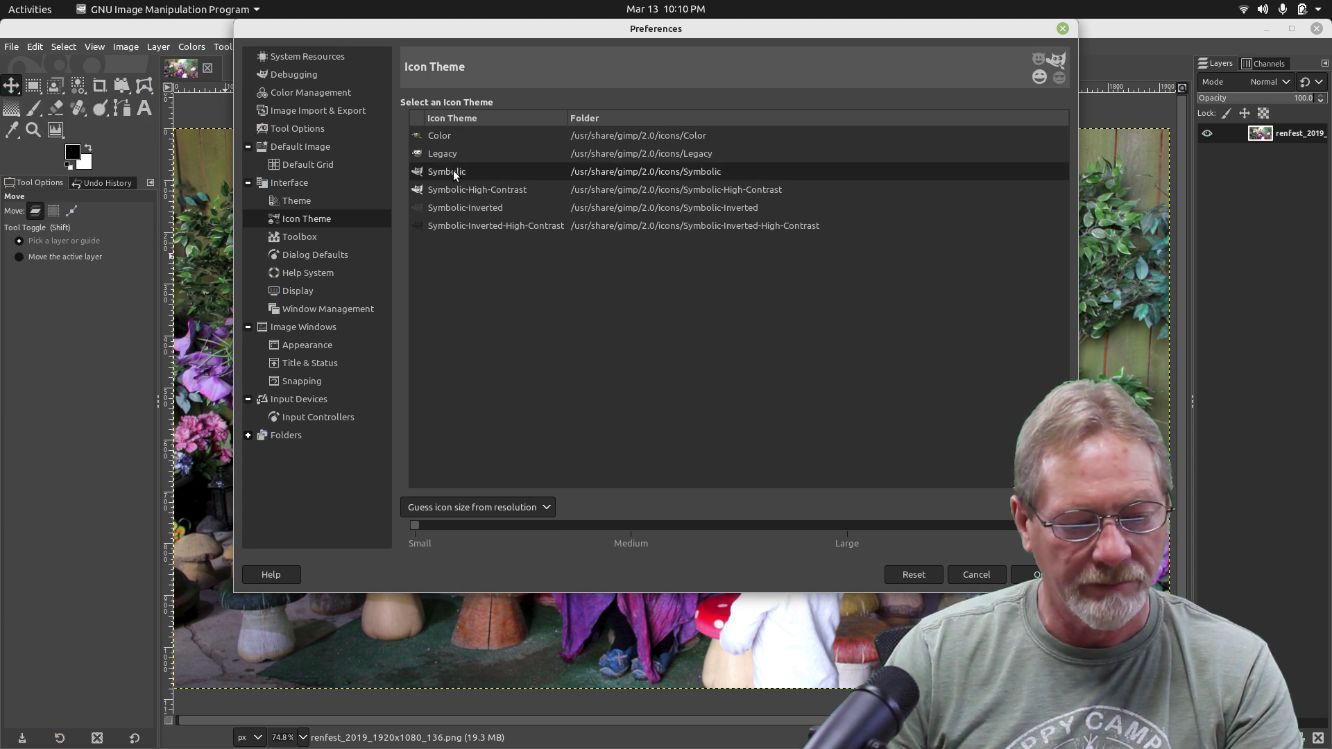
left_click(460, 189)
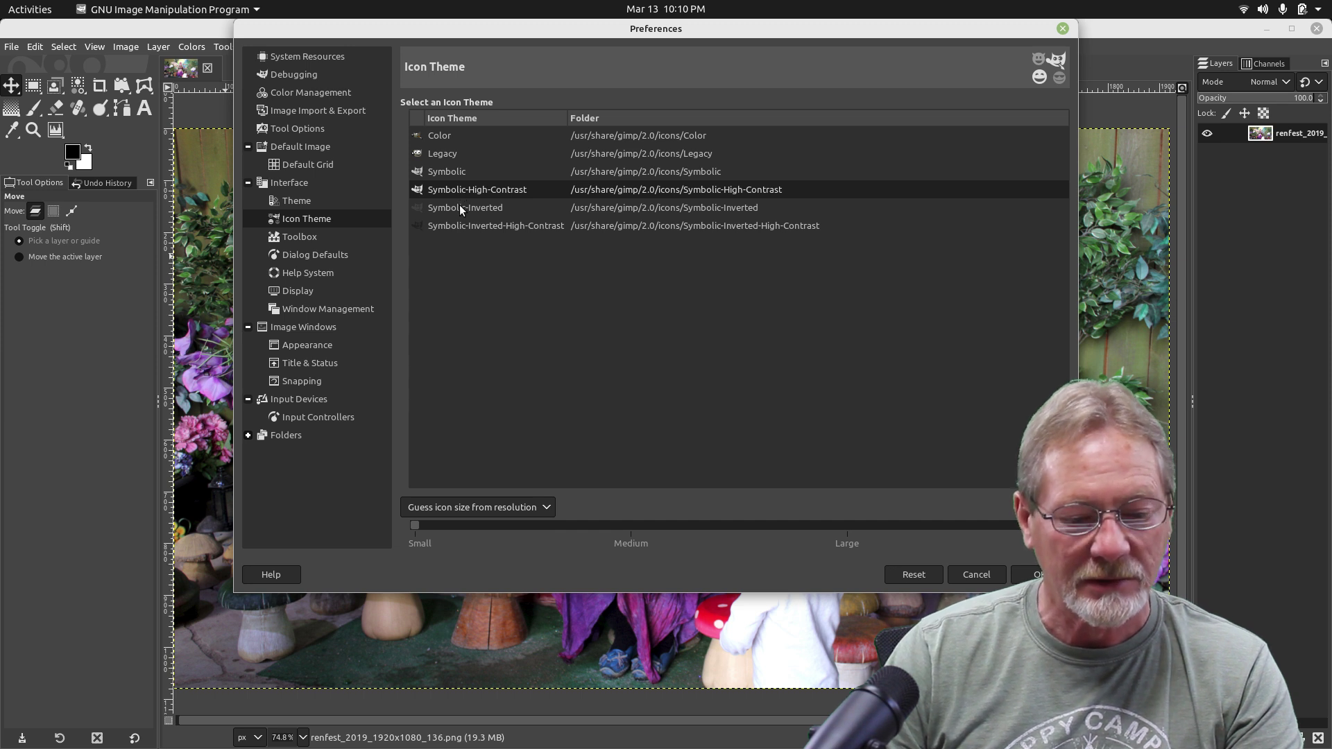
left_click(461, 212)
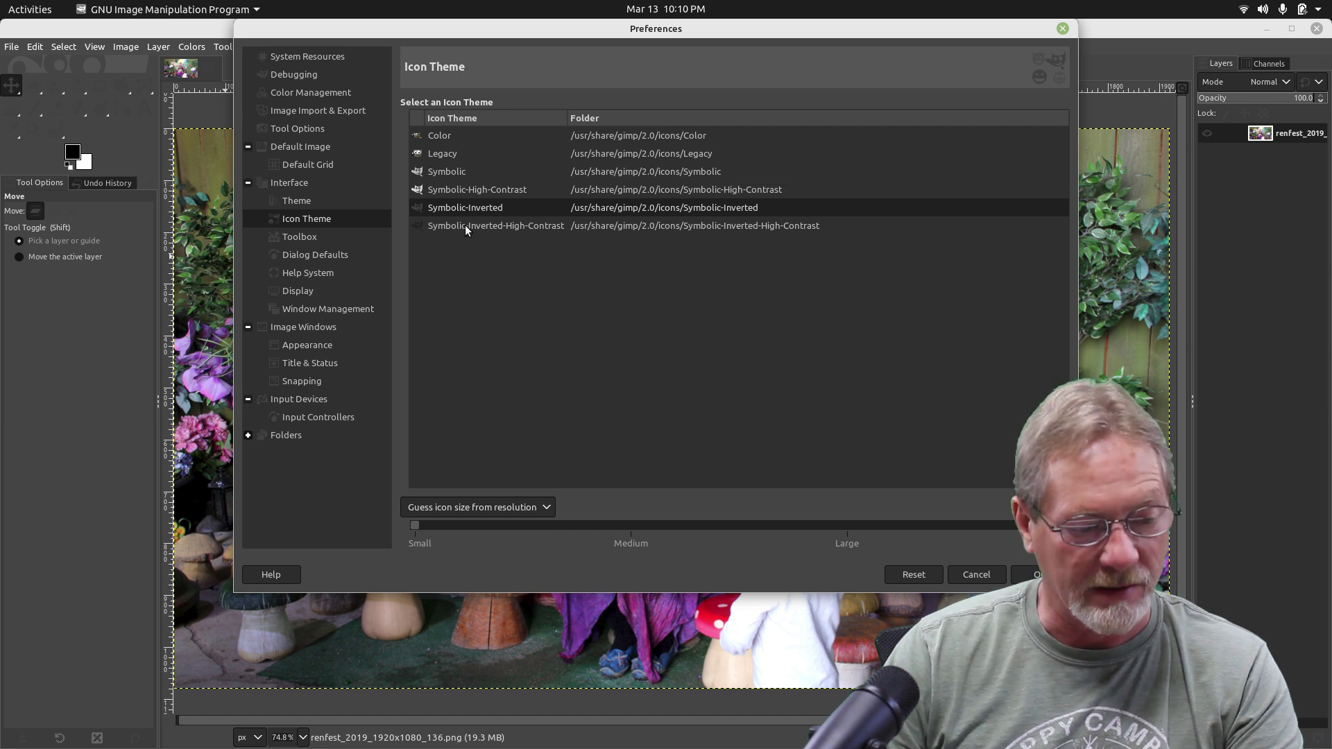
left_click(465, 225)
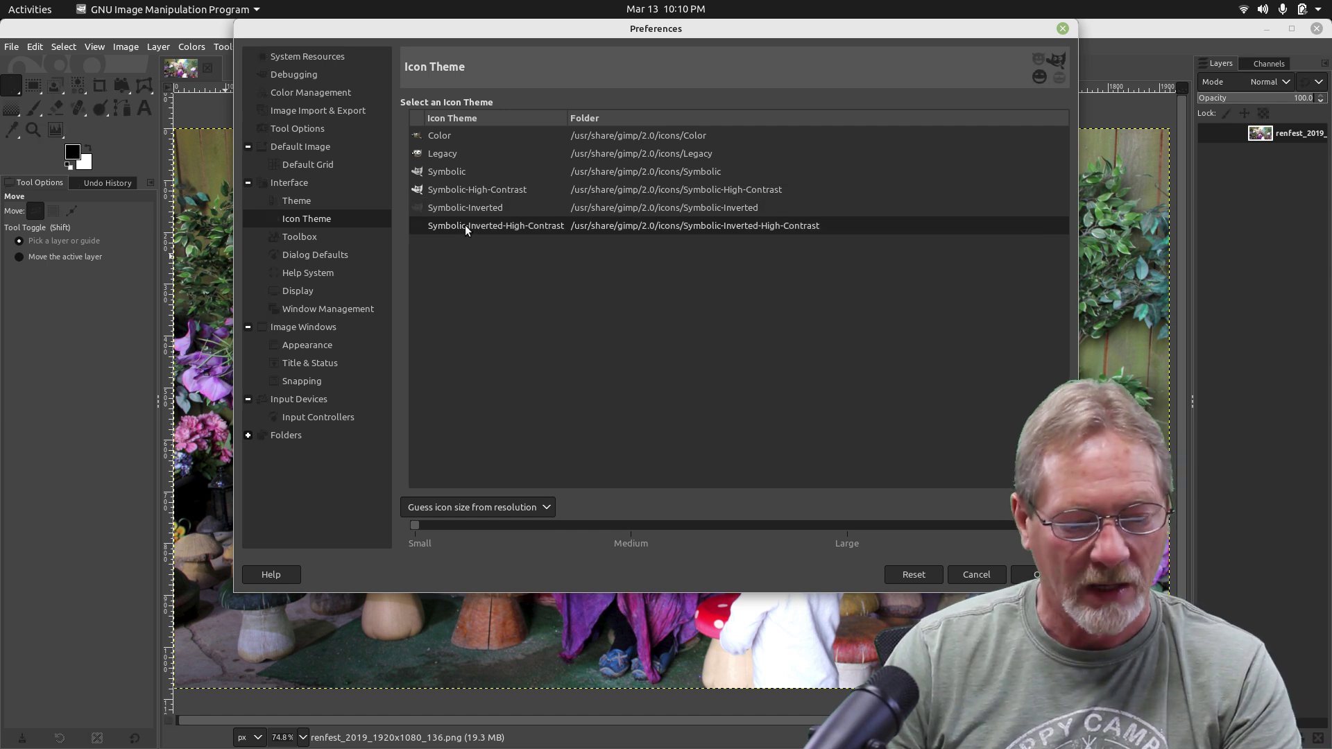
left_click(452, 152)
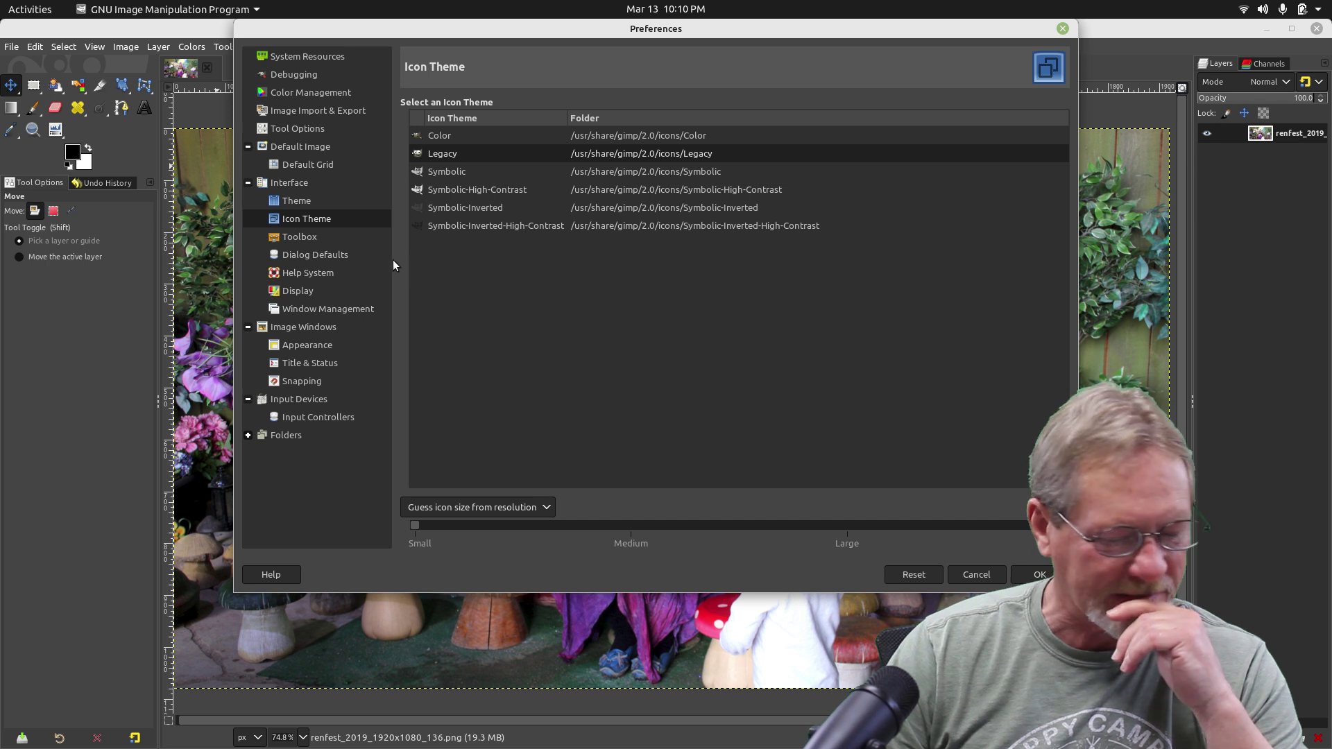
Open the Toolbox preferences page and hide the Move tool in the first tool group.
left_click(299, 237)
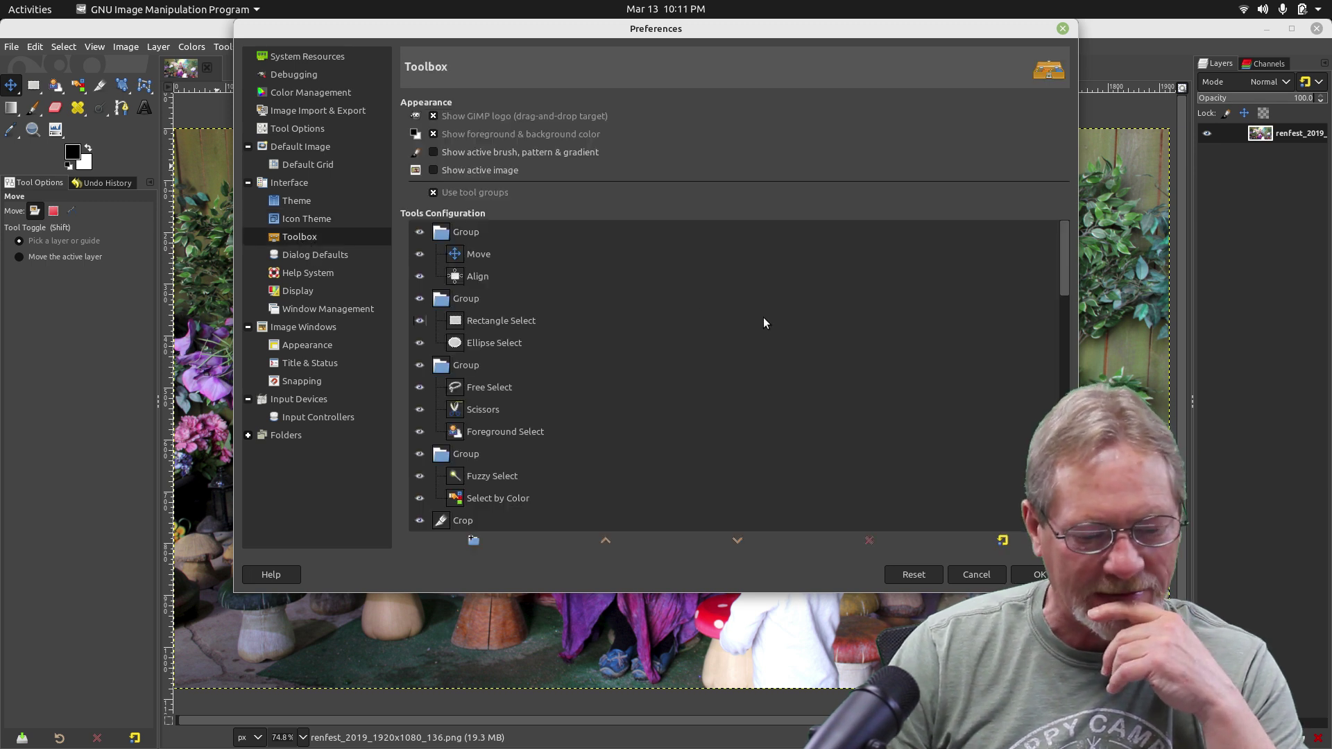
left_click(11, 85)
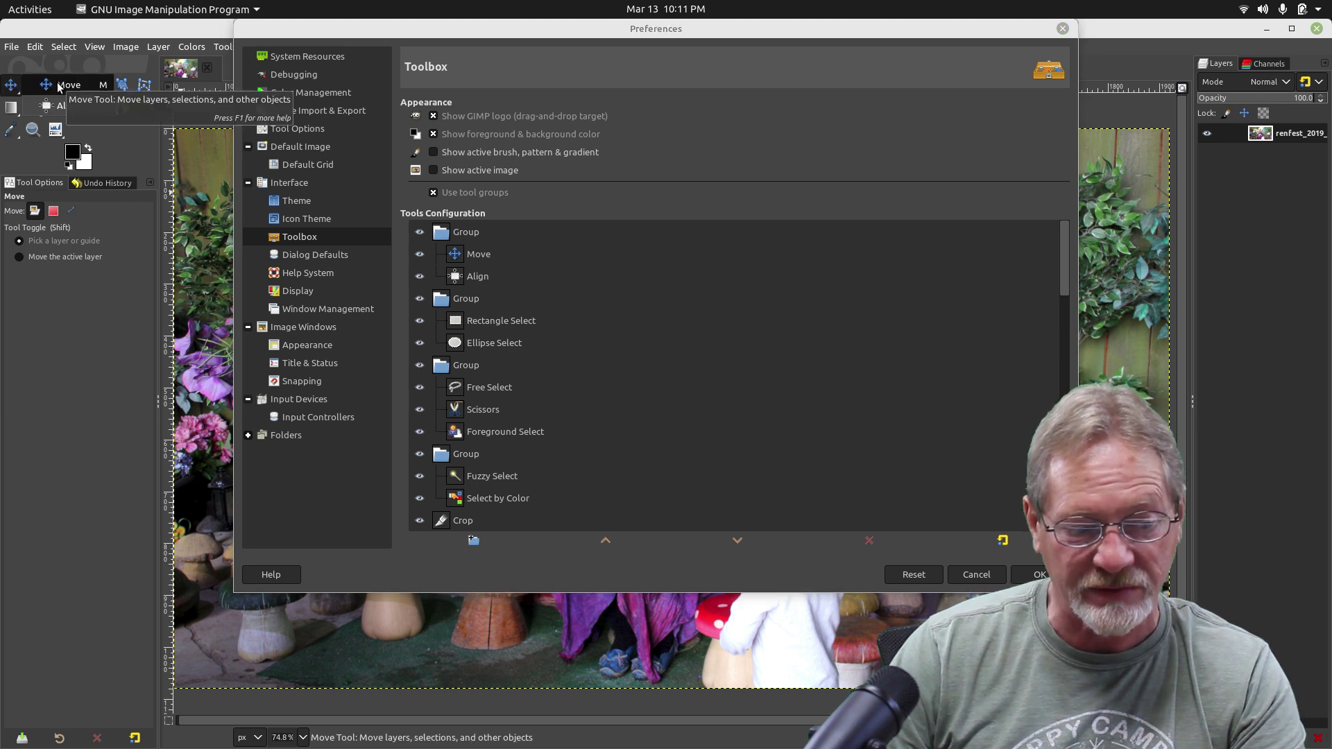
left_click(61, 106)
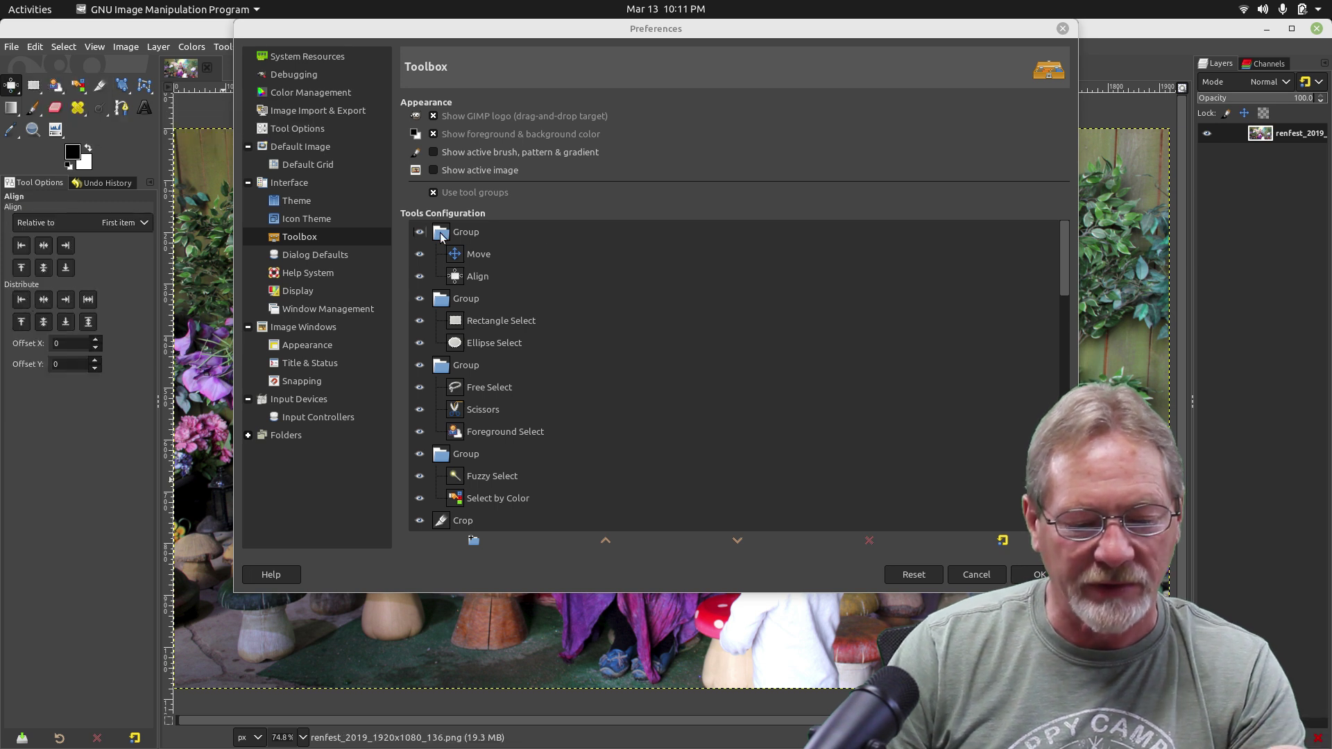
left_click(470, 238)
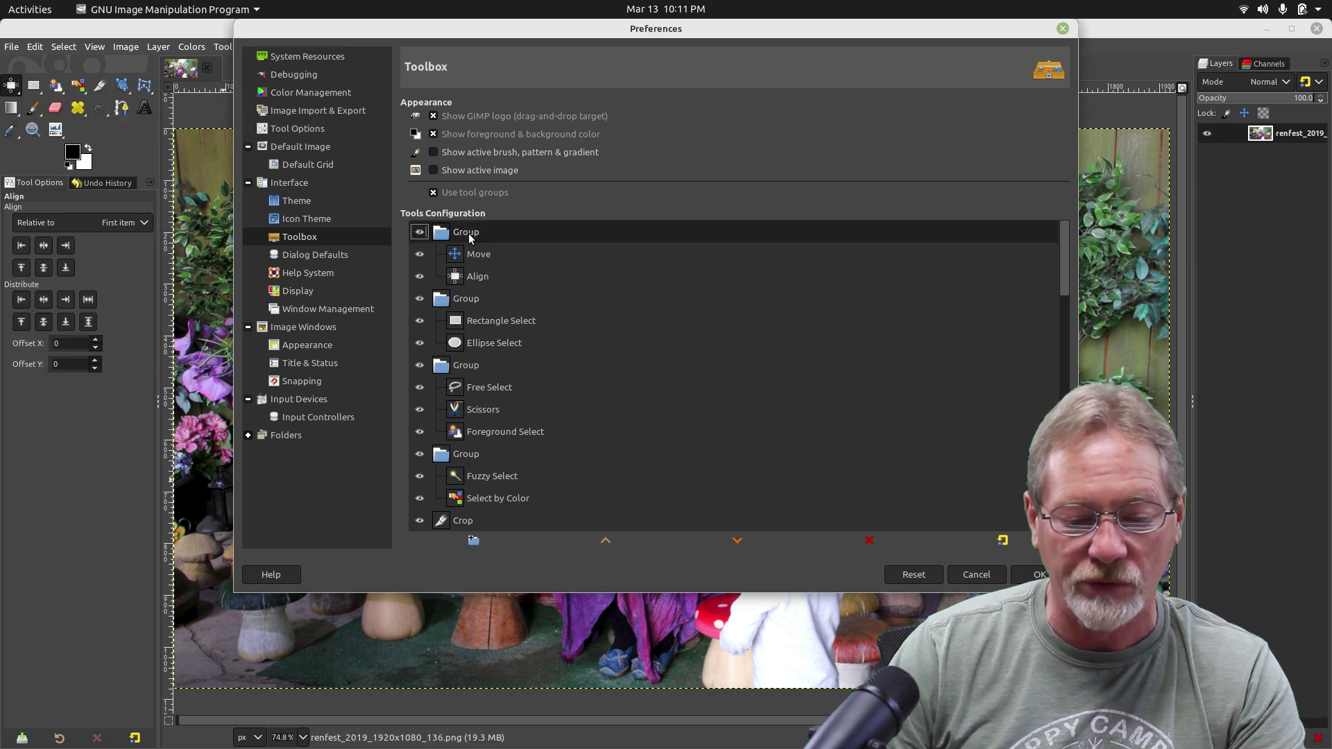
left_click(419, 254)
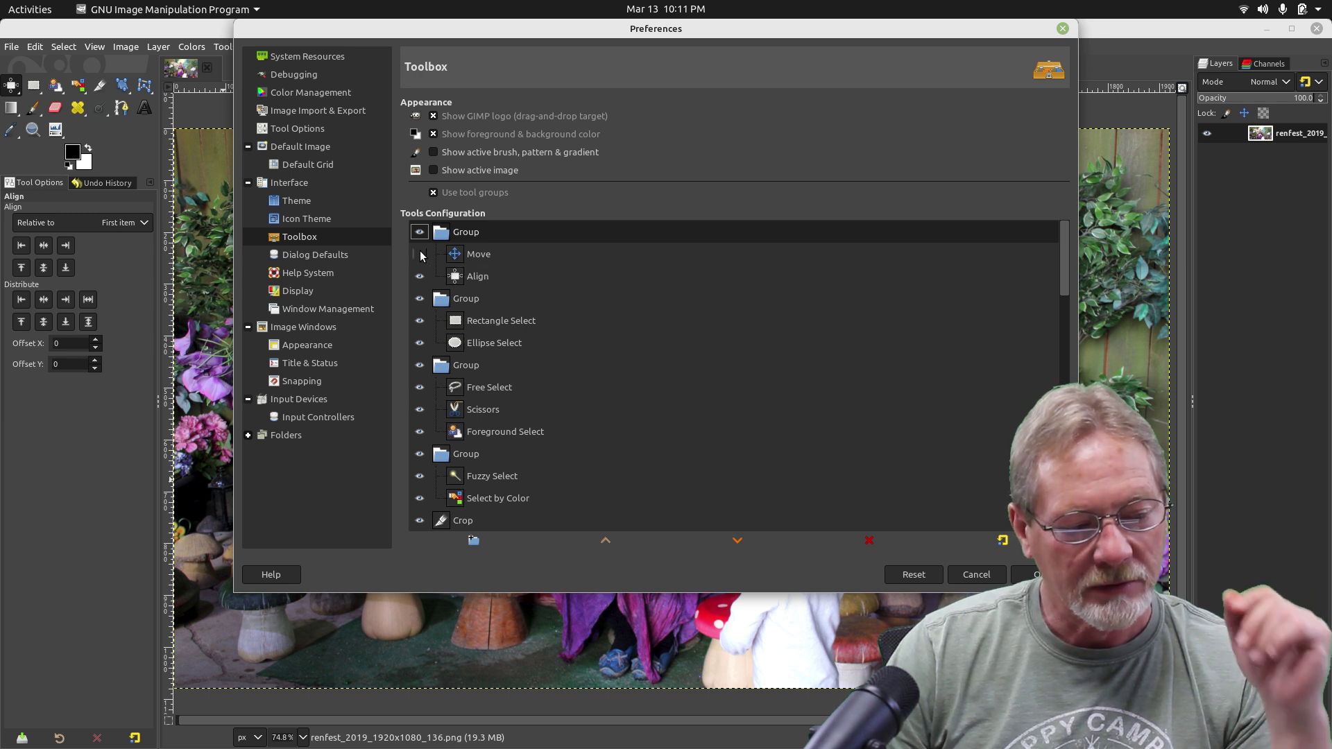
Hide the Align tool from the toolbox and make Move the active tool.
left_click(12, 85)
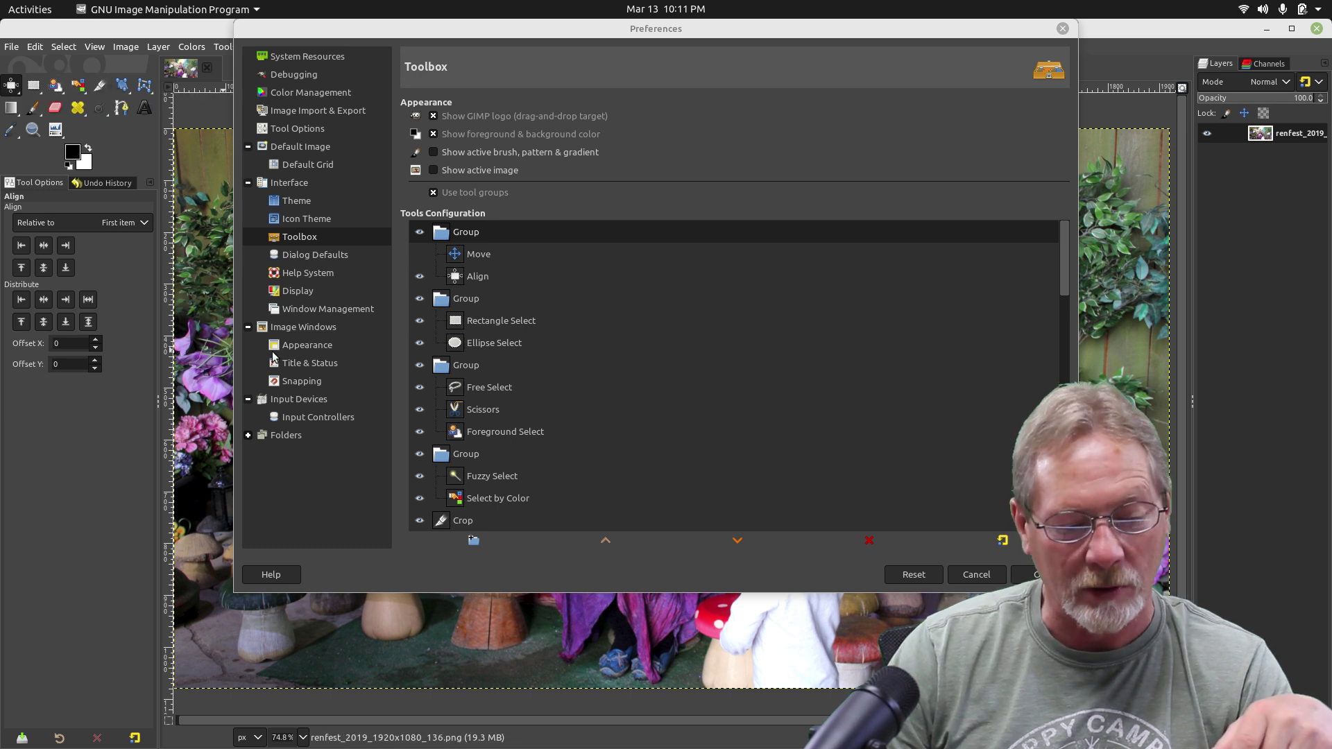
left_click(429, 268)
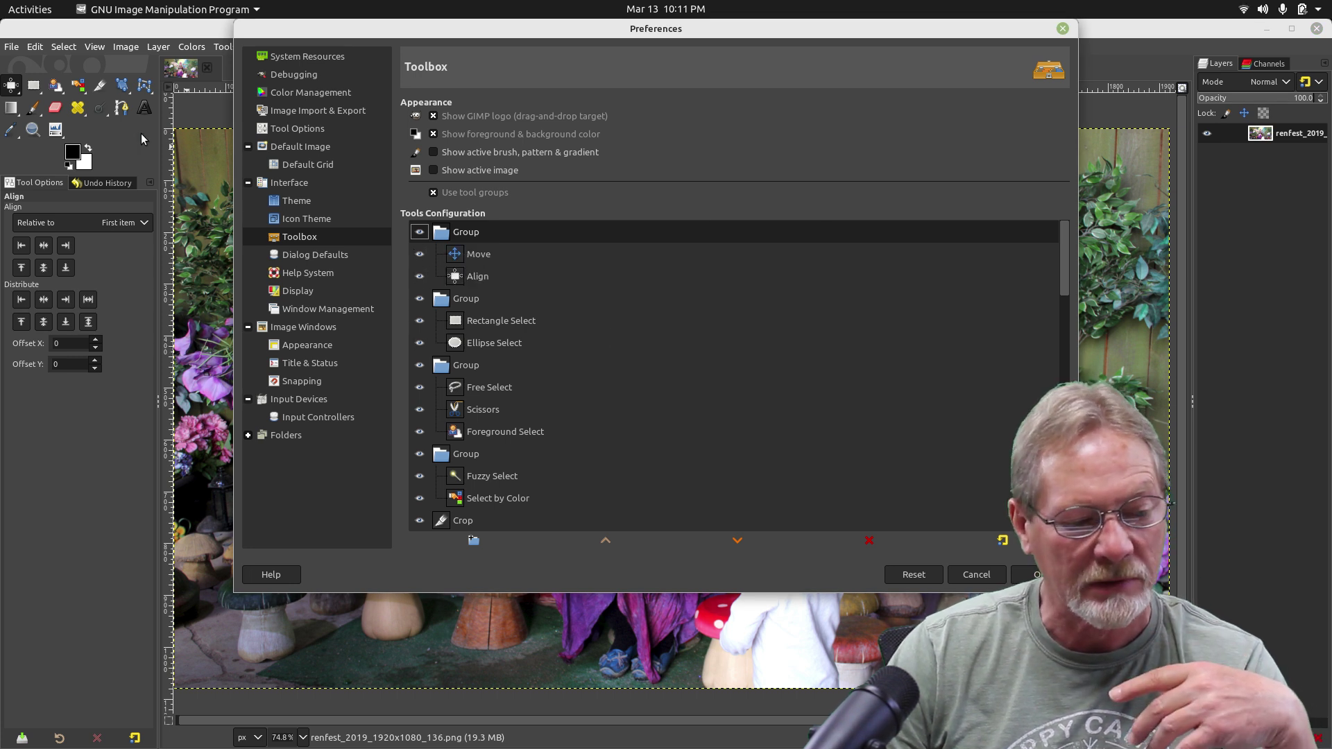
mouse_move(11, 85)
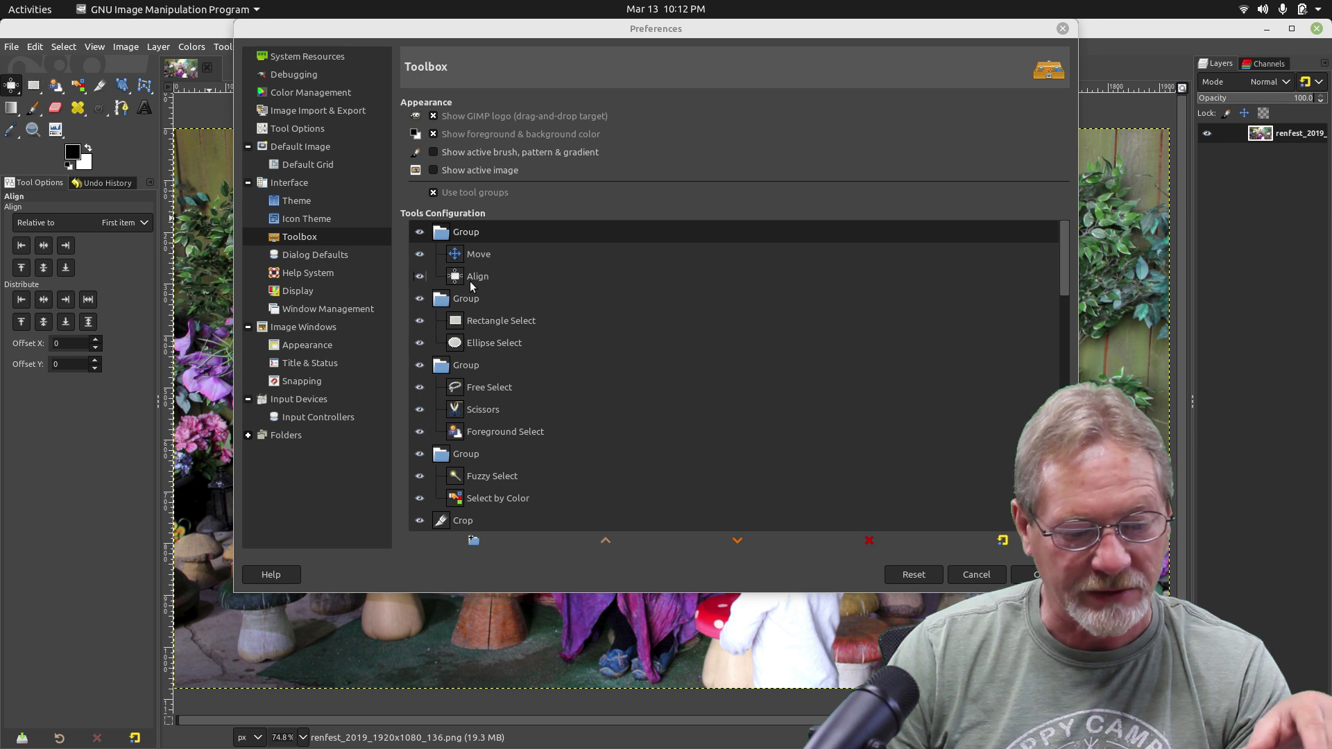
left_click(419, 276)
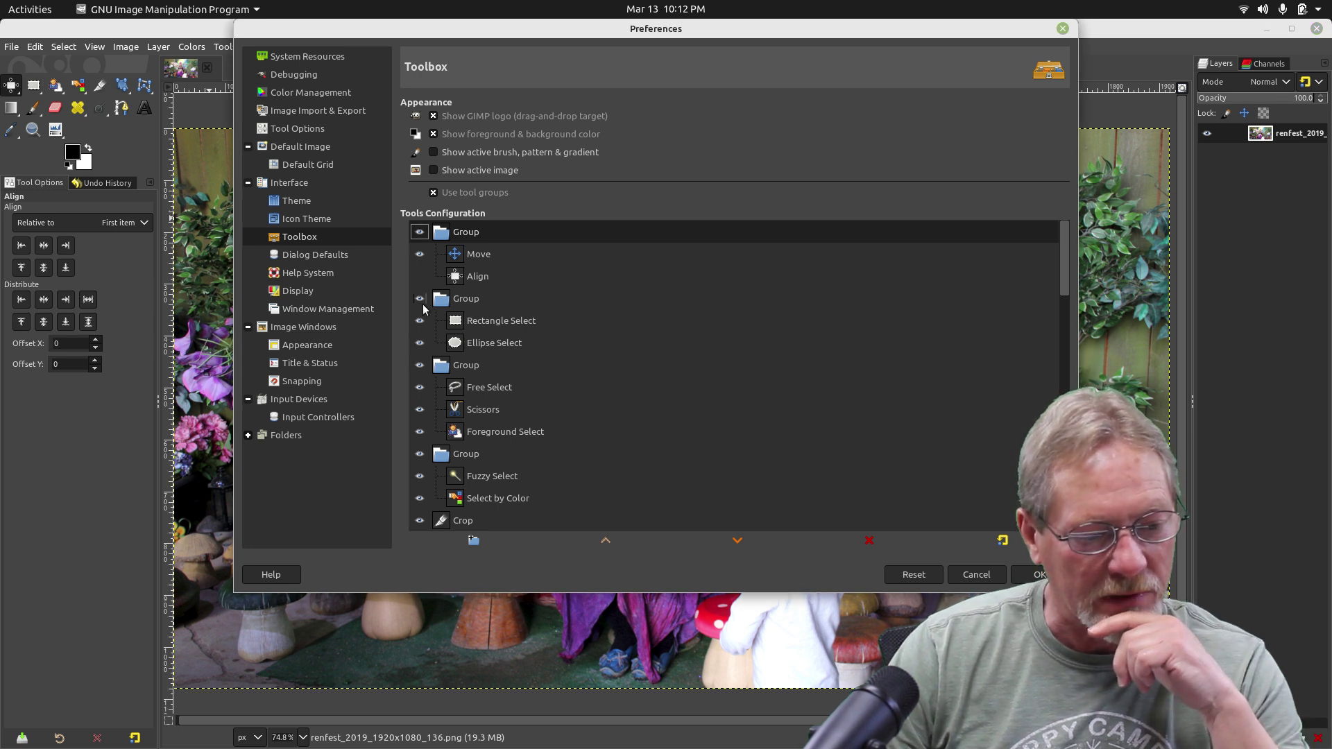
left_click(12, 85)
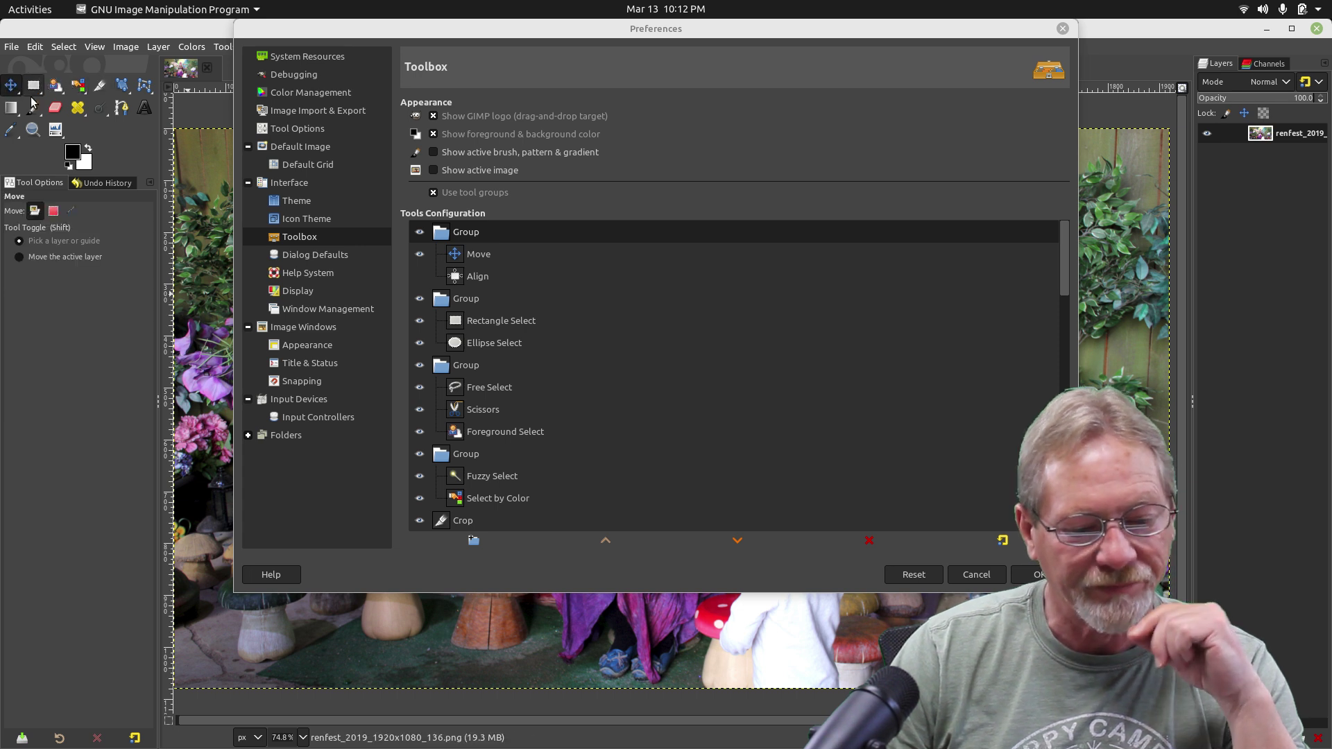
left_click(421, 277)
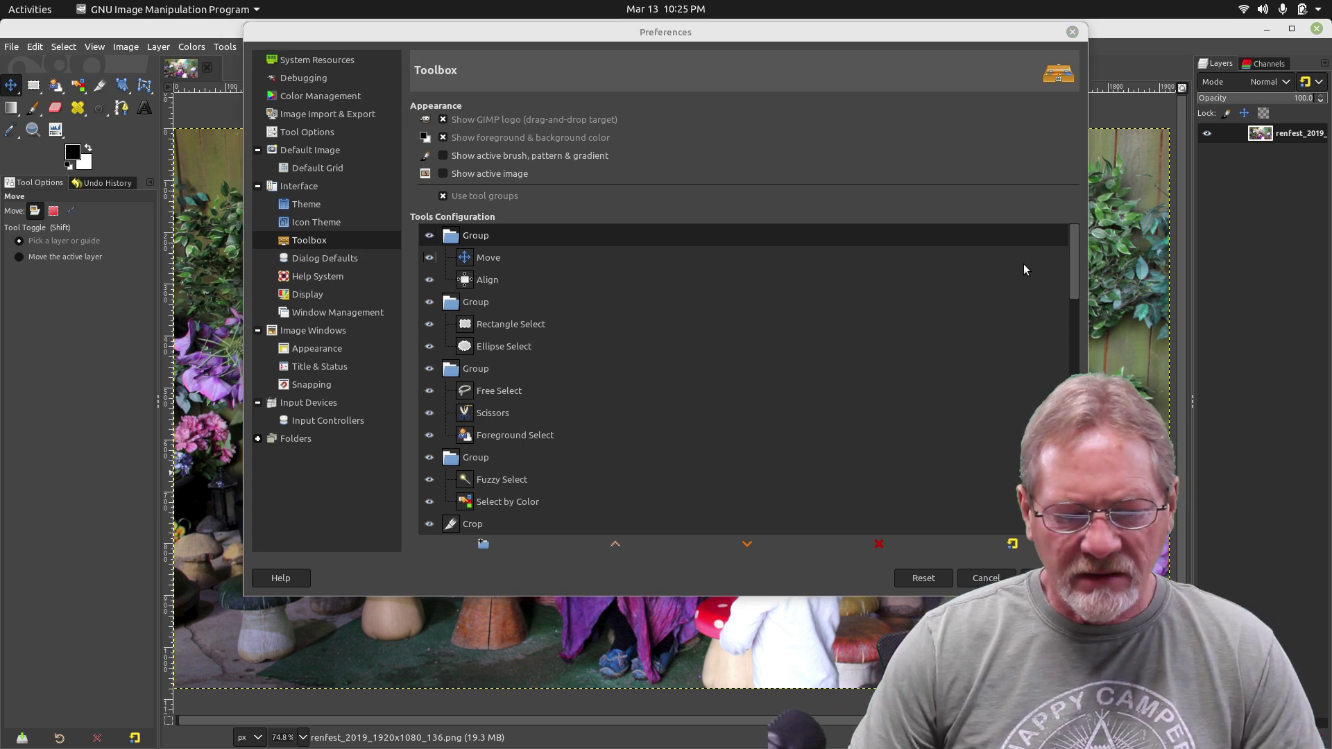
left_click_drag(1076, 254, 1083, 479)
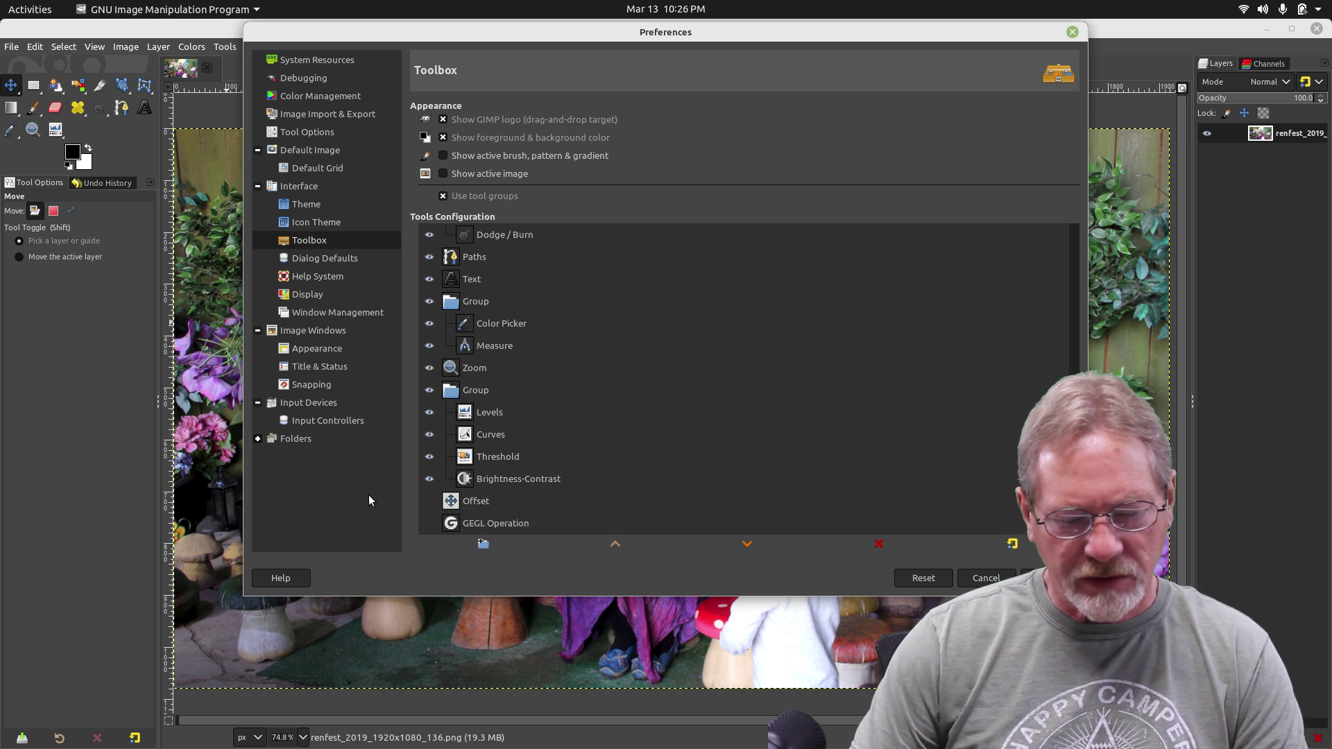
left_click(428, 500)
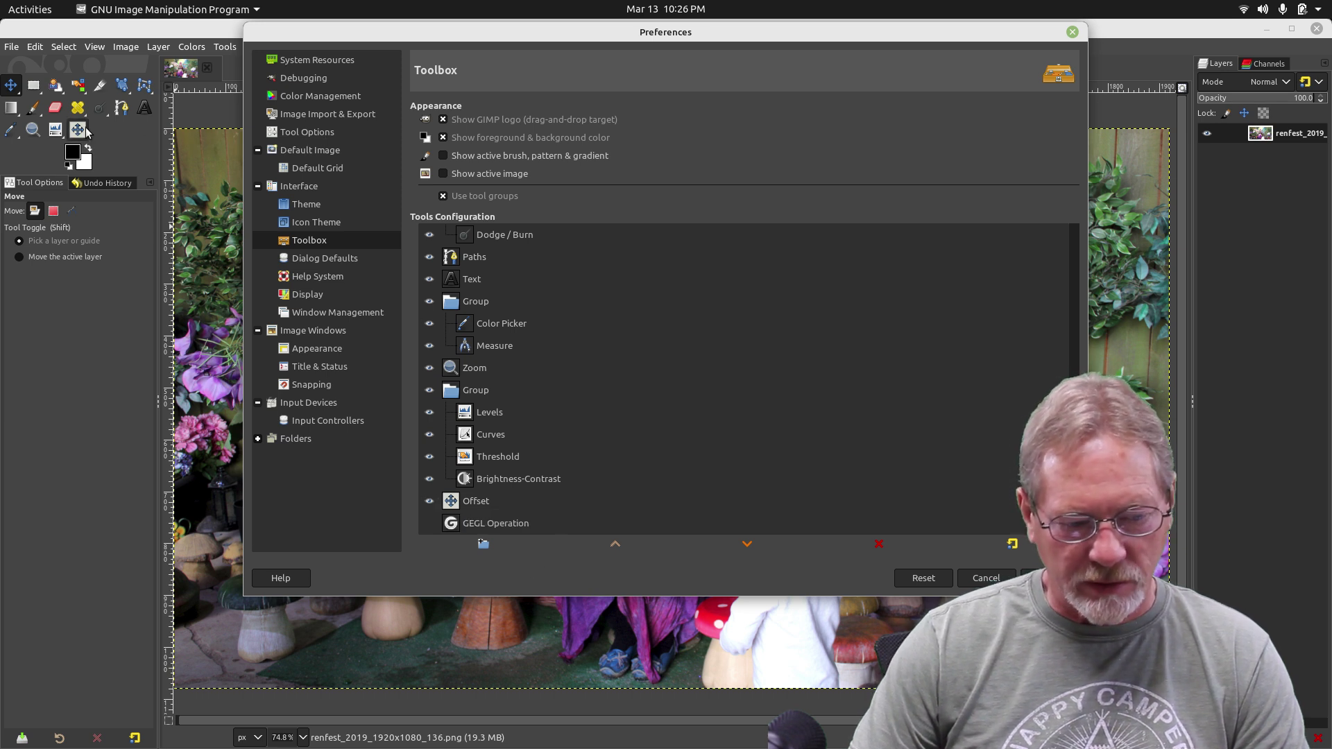
left_click(429, 501)
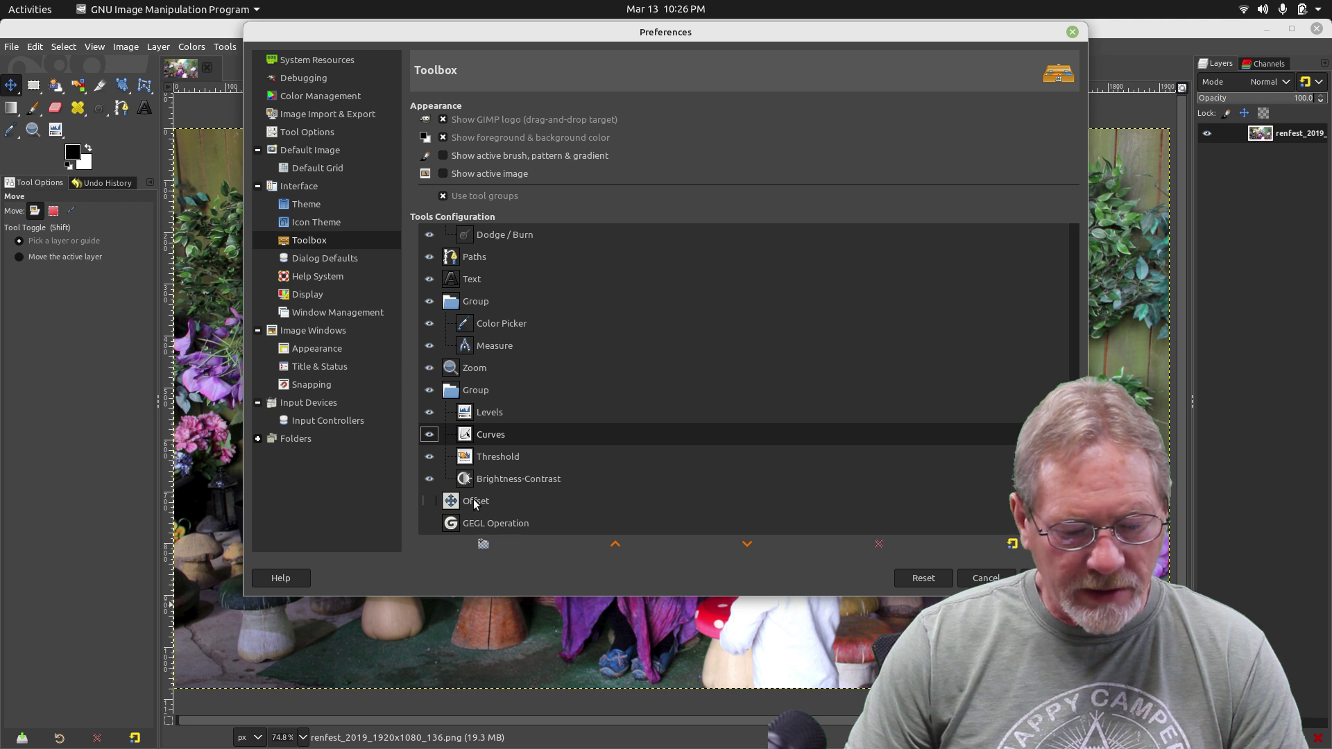
Create a new tool group with Offset first, followed by GEGL Operation.
left_click(475, 502)
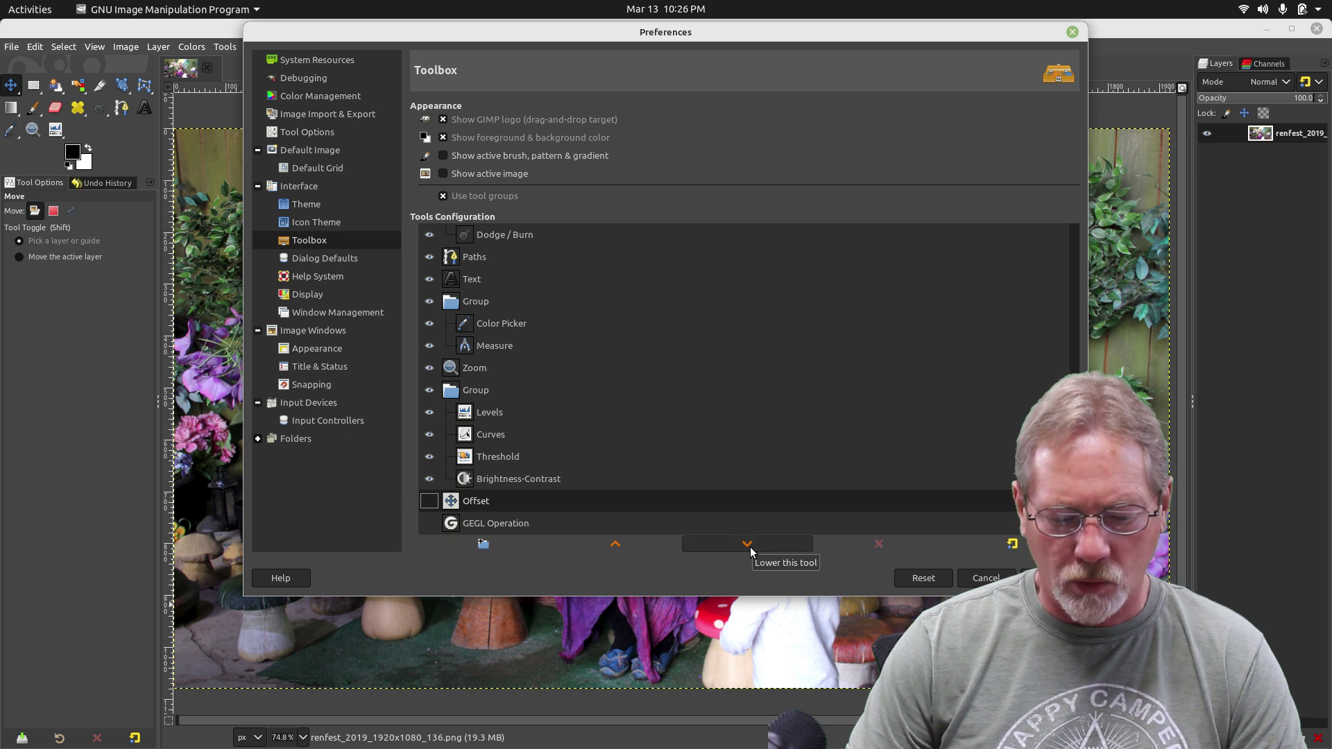
left_click(484, 546)
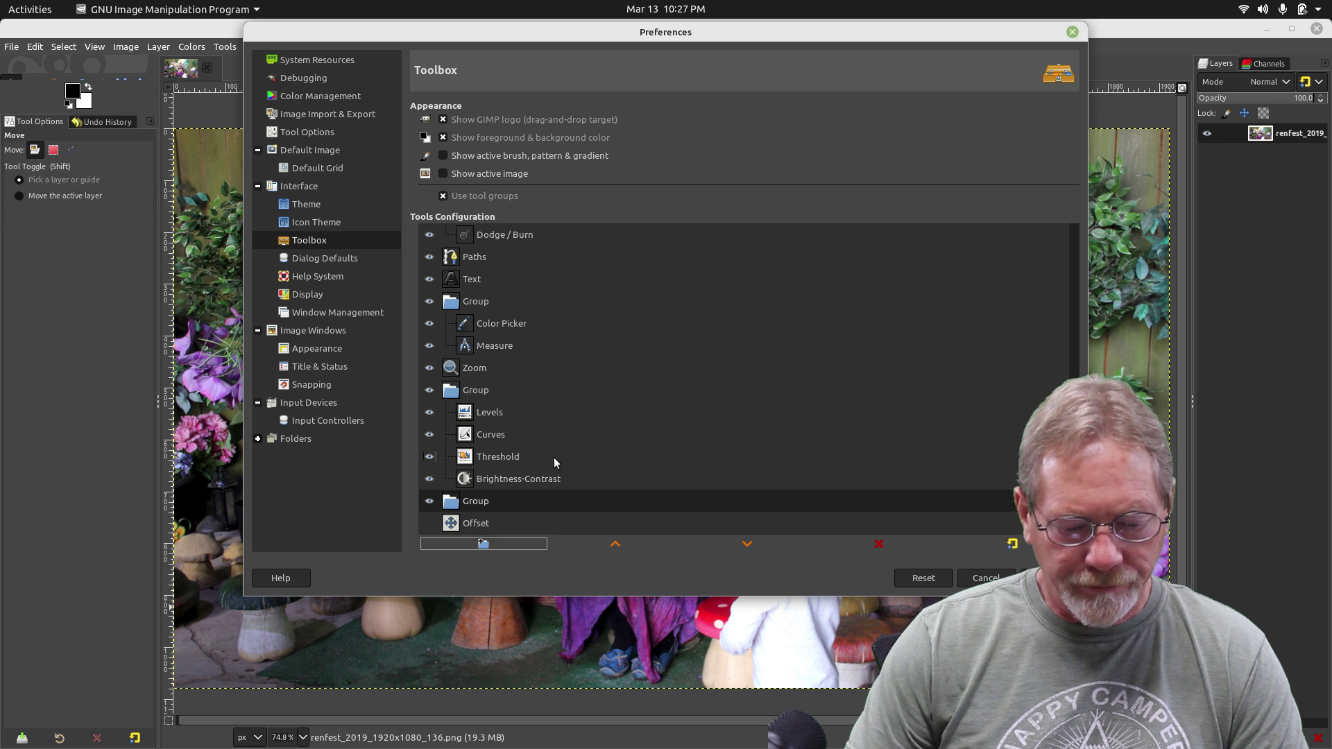
scroll(651, 423, "down", 1)
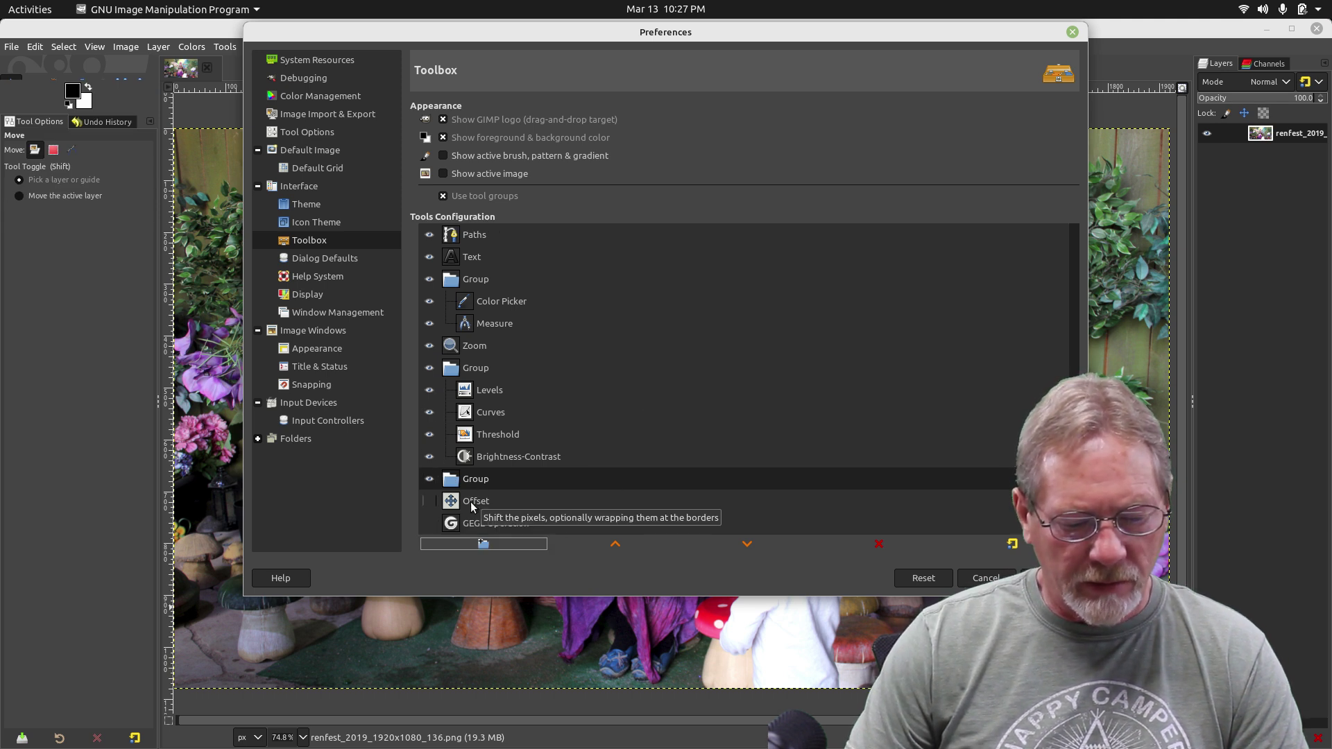
left_click_drag(470, 502, 478, 483)
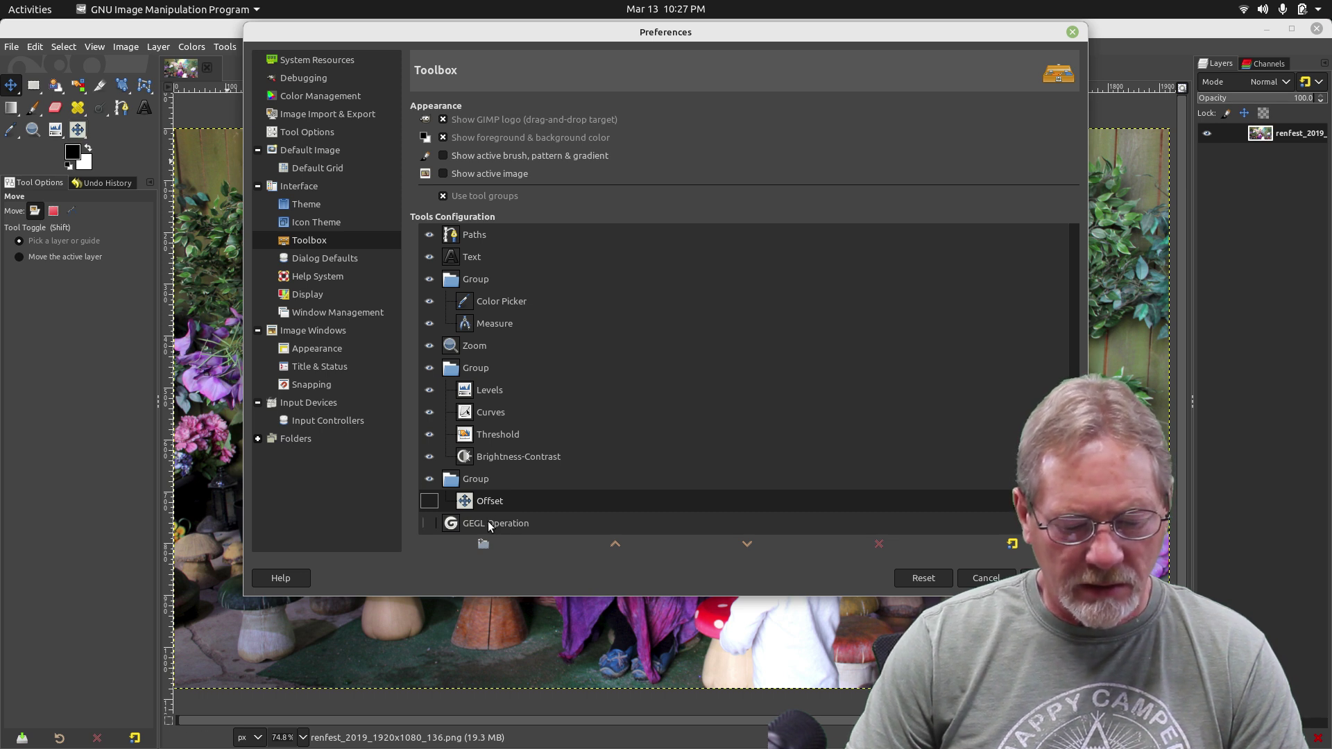
mouse_move(488, 521)
left_mouse_down()
mouse_move(510, 536)
mouse_move(485, 517)
mouse_move(492, 498)
left_mouse_up()
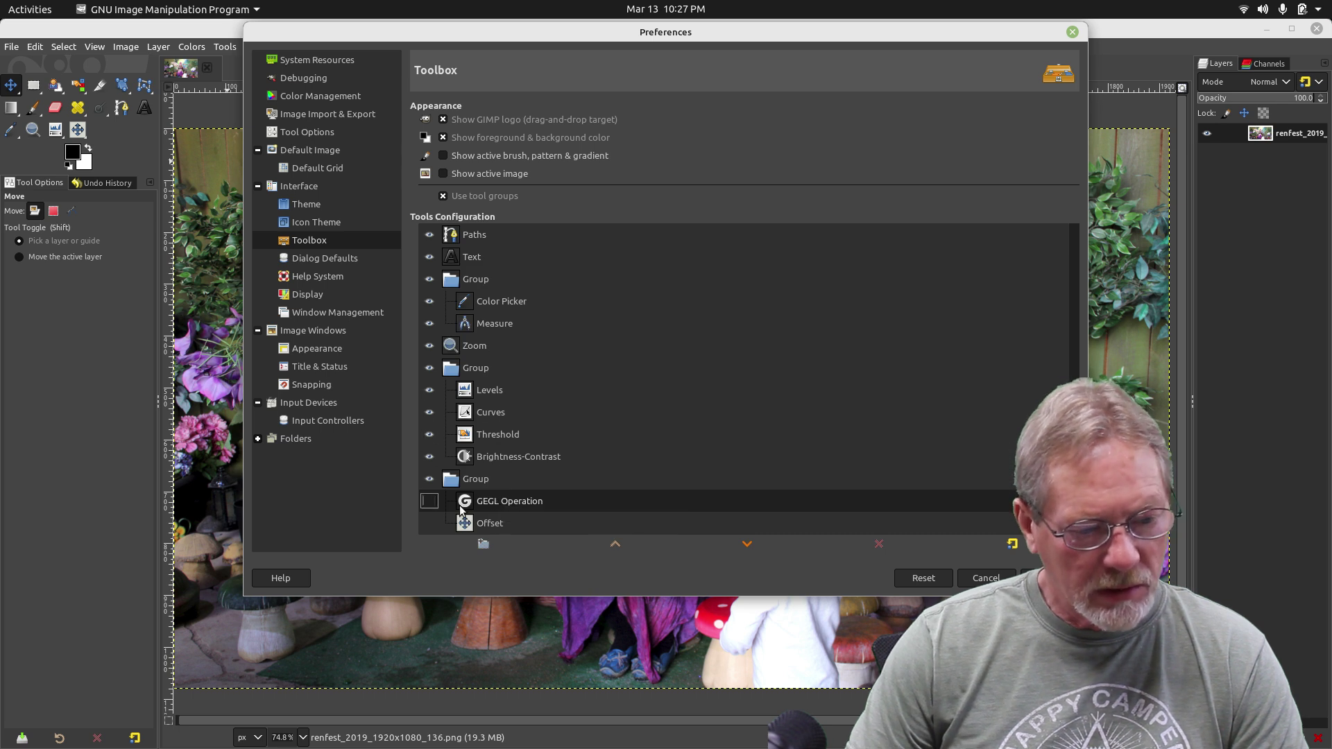
left_click(487, 524)
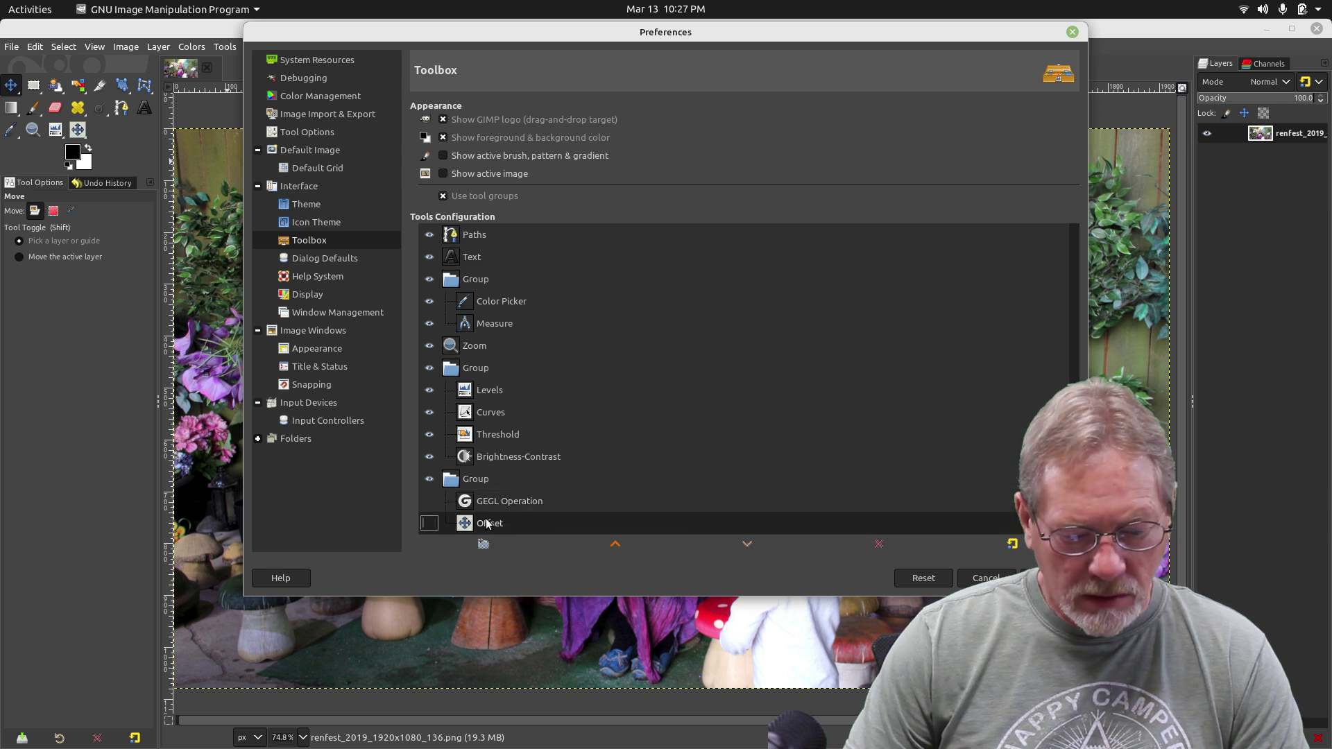
left_click(633, 554)
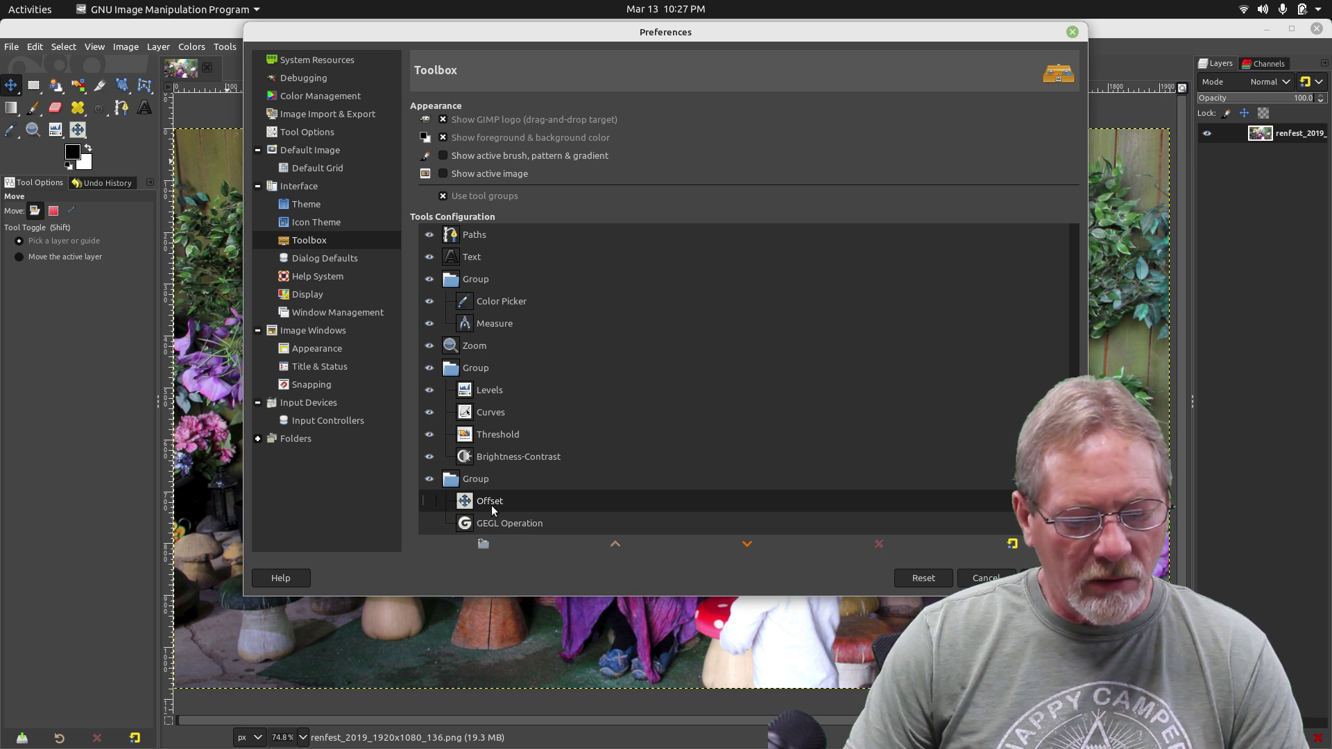
Hide GEGL Operation, Offset and the whole new Offset group from the toolbox.
left_click(429, 501)
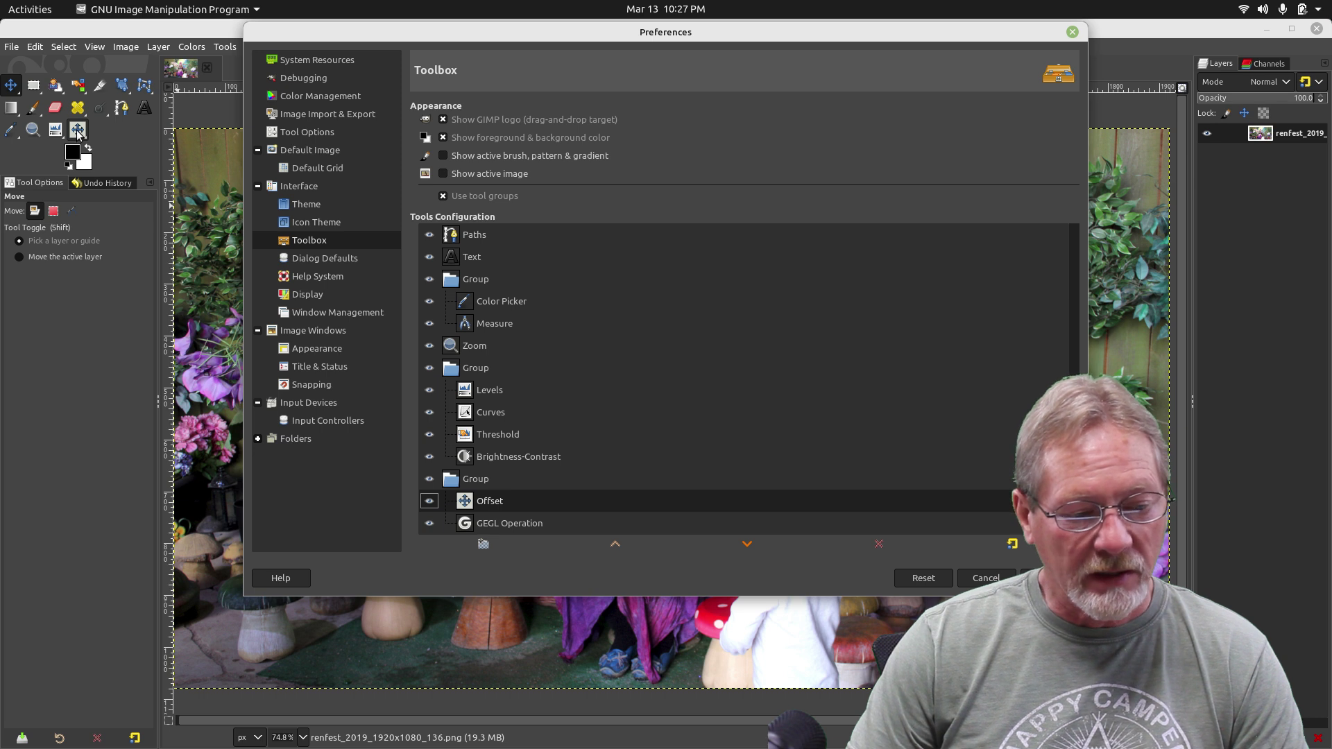
left_click(77, 132)
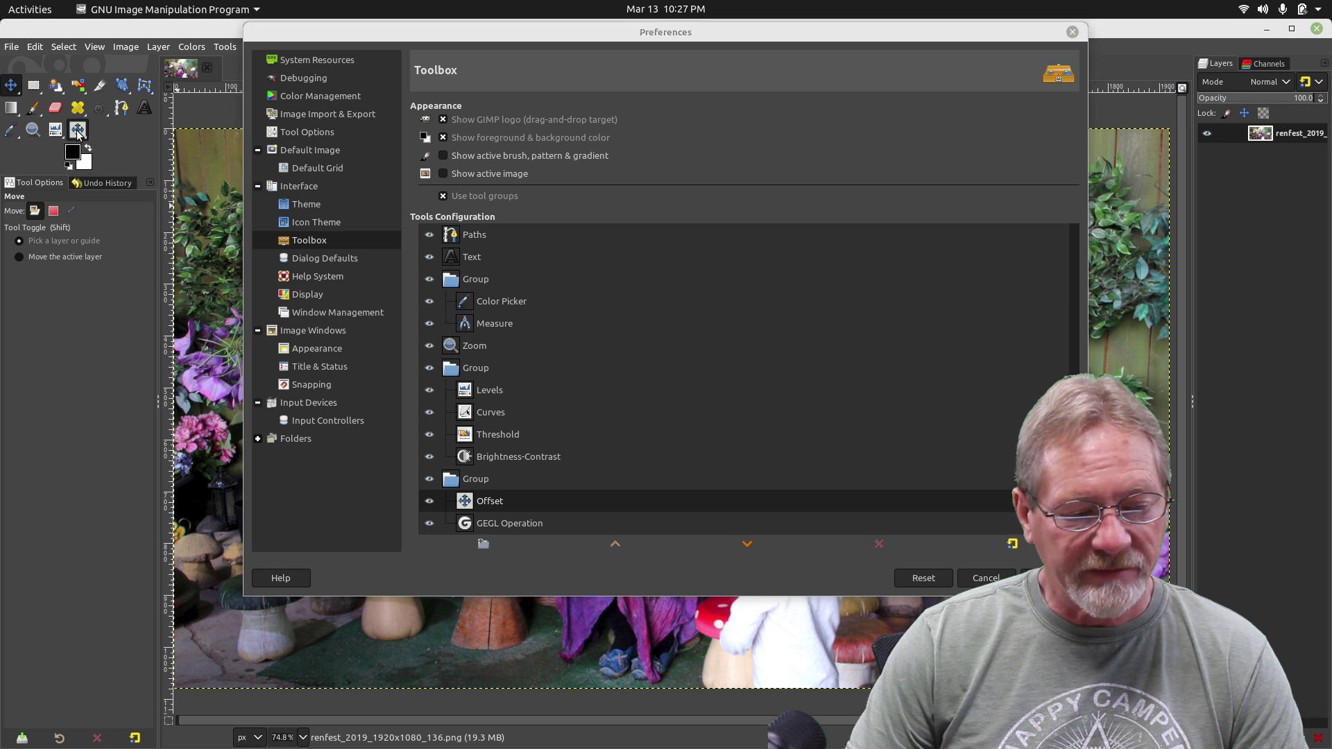
left_click(430, 526)
left_click(430, 501)
left_click(429, 479)
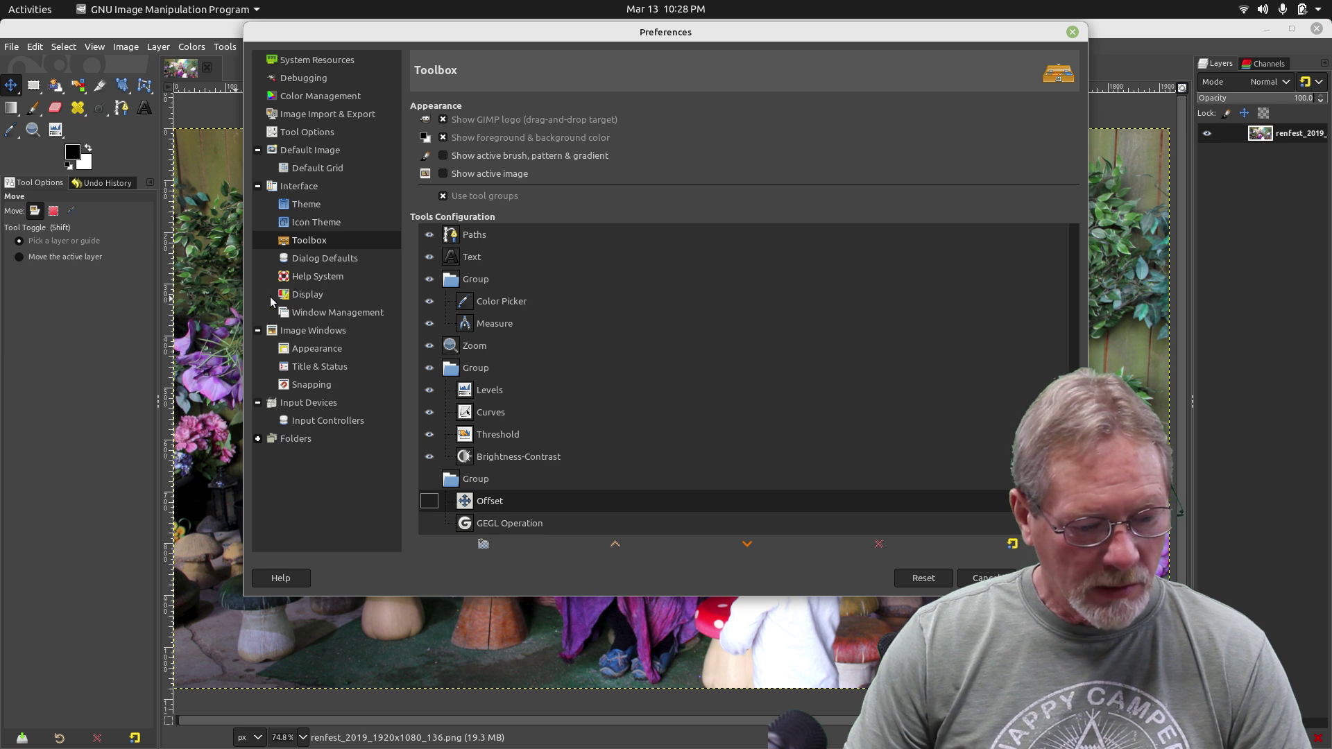
Go to Interface > Window Management in the Preferences tree.
left_click(305, 313)
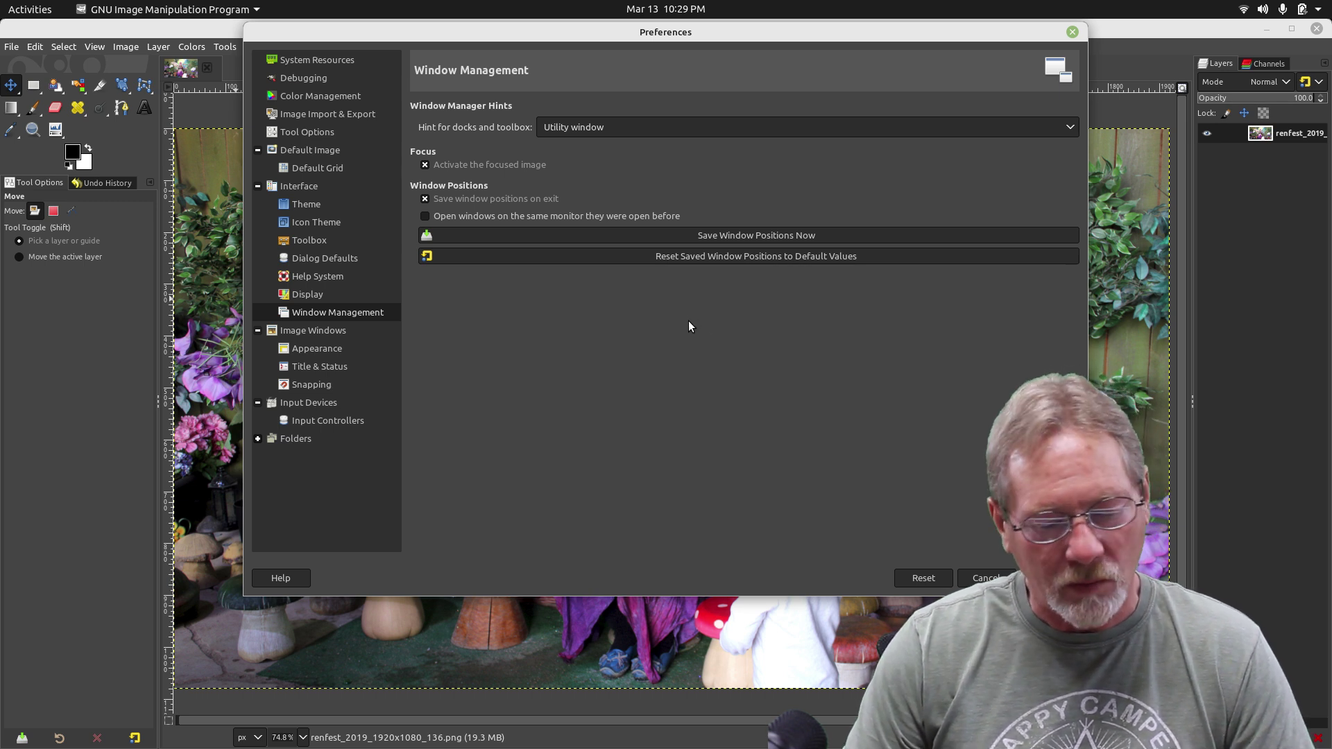
Show the Image Windows > Appearance page and move the Preferences dialog lower on screen.
left_click(319, 331)
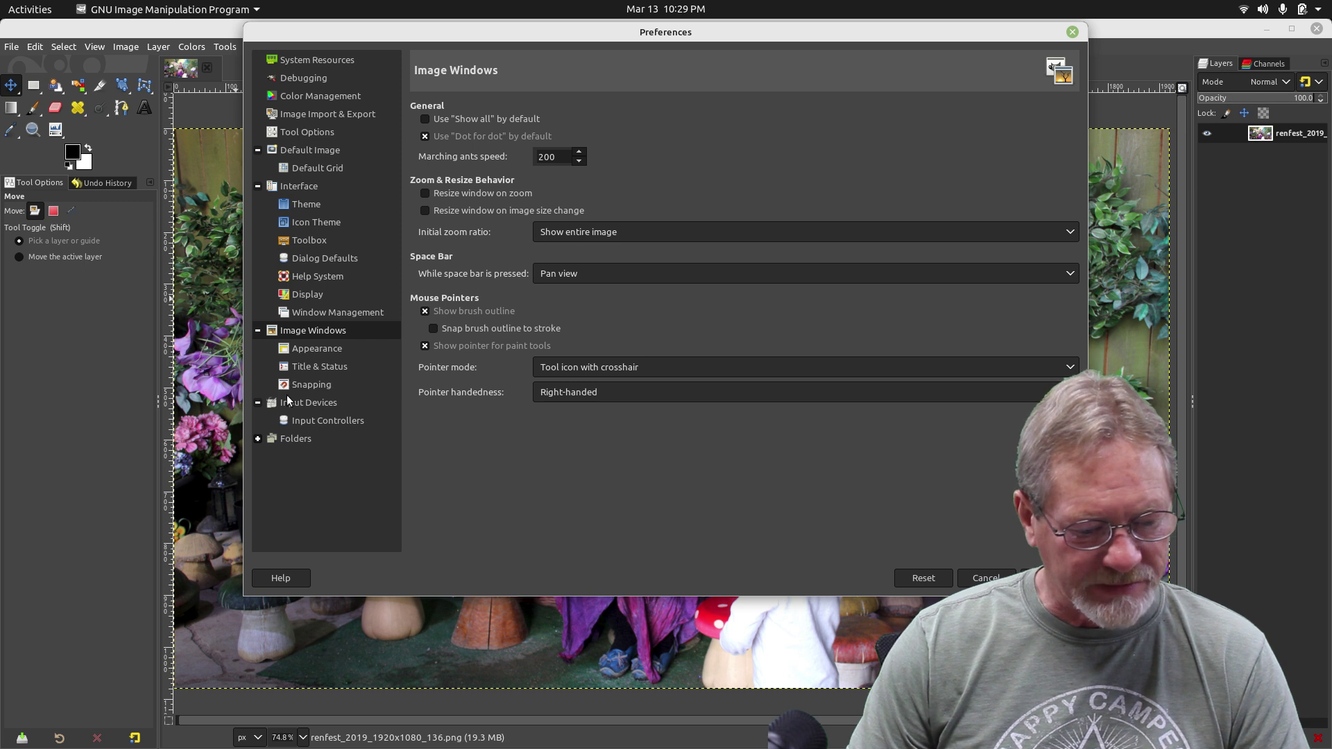
left_click(307, 348)
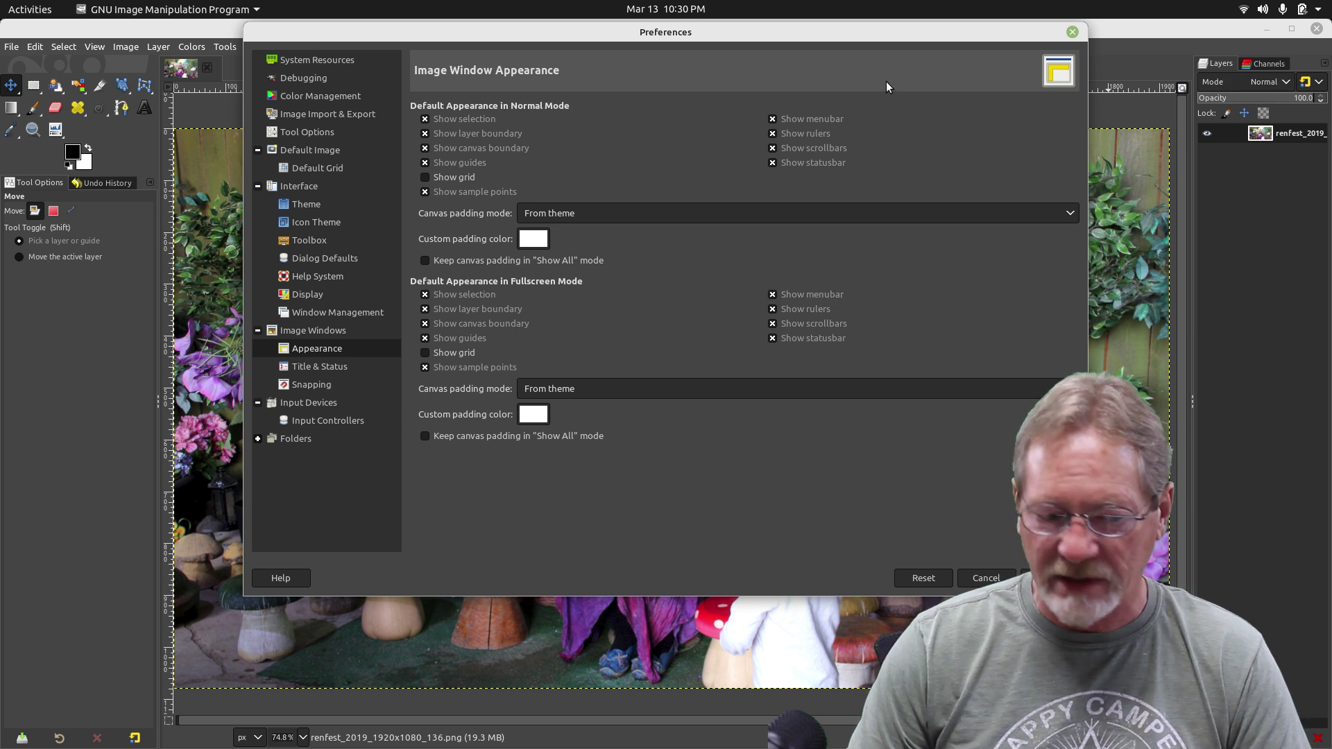
left_click_drag(702, 35, 701, 123)
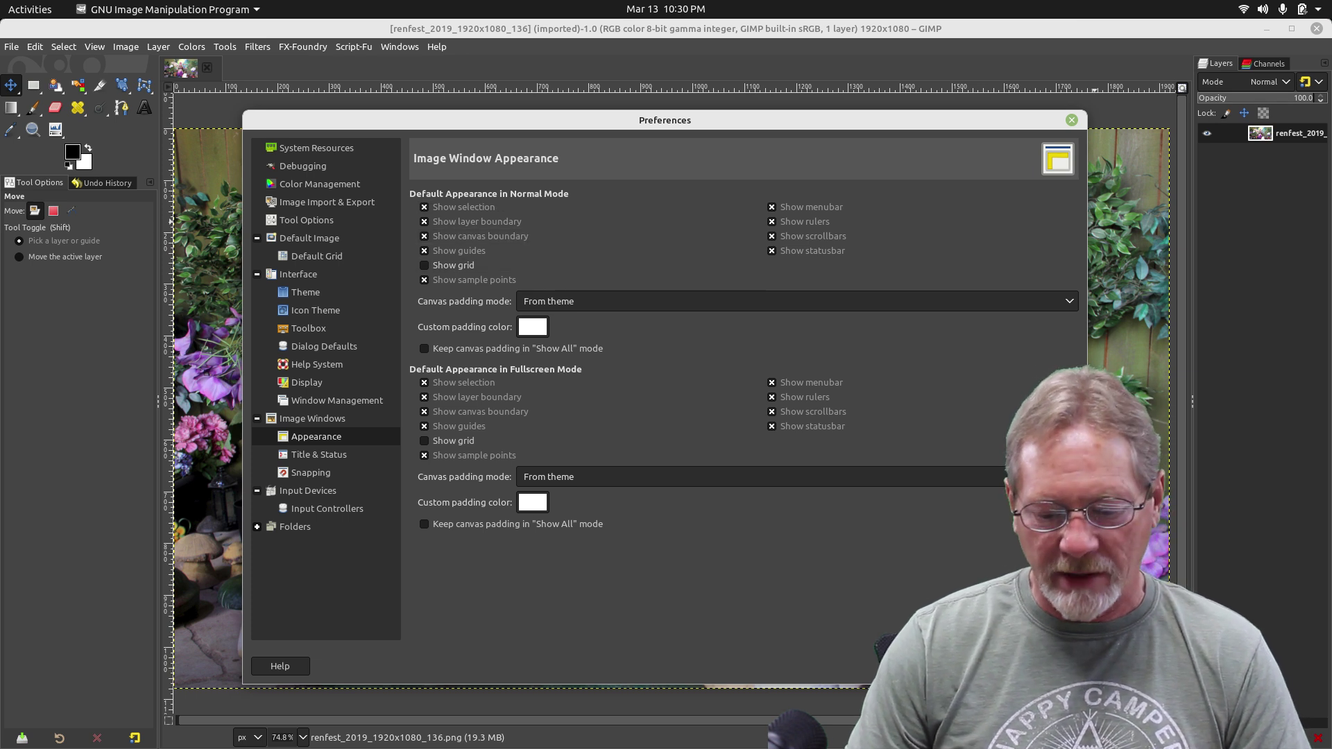
Dismiss the Preferences dialog with Escape to return to the fairy photo.
key("Escape")
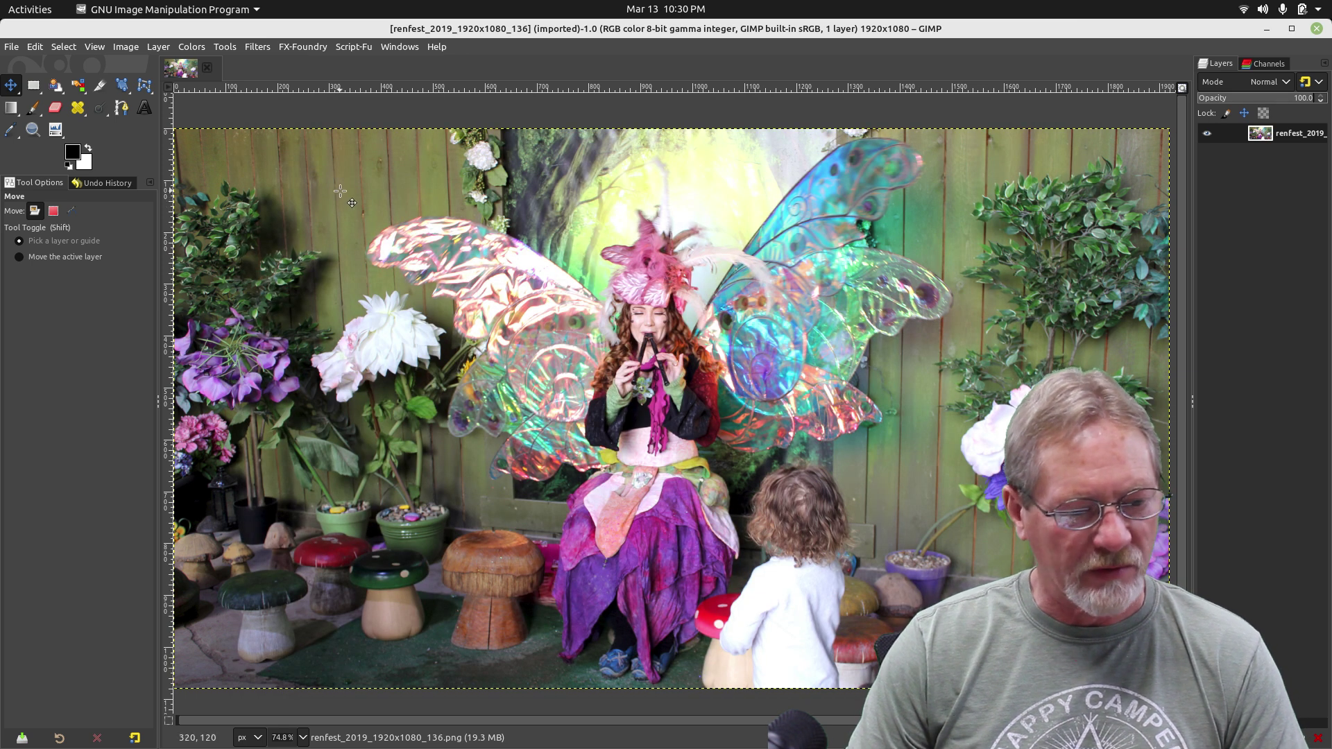